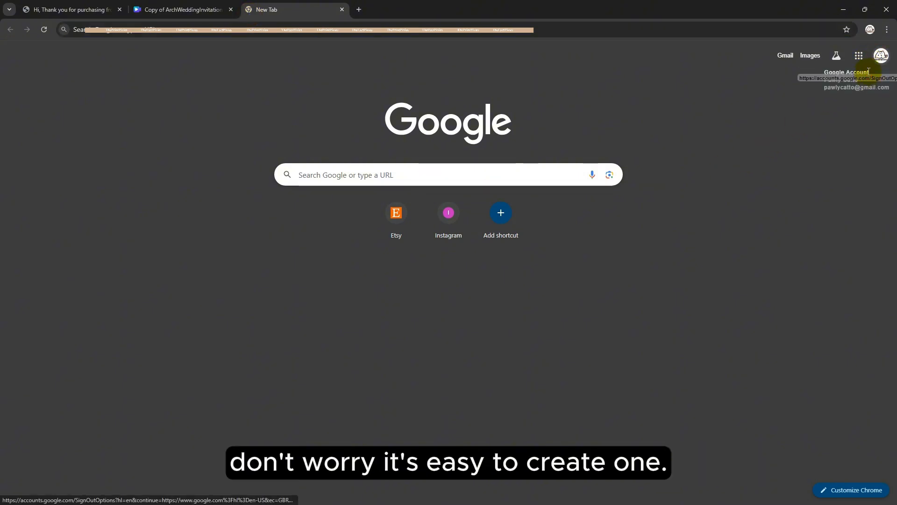
Open Google Forms from the Google apps and create a new form from the Event Registration template
click(858, 56)
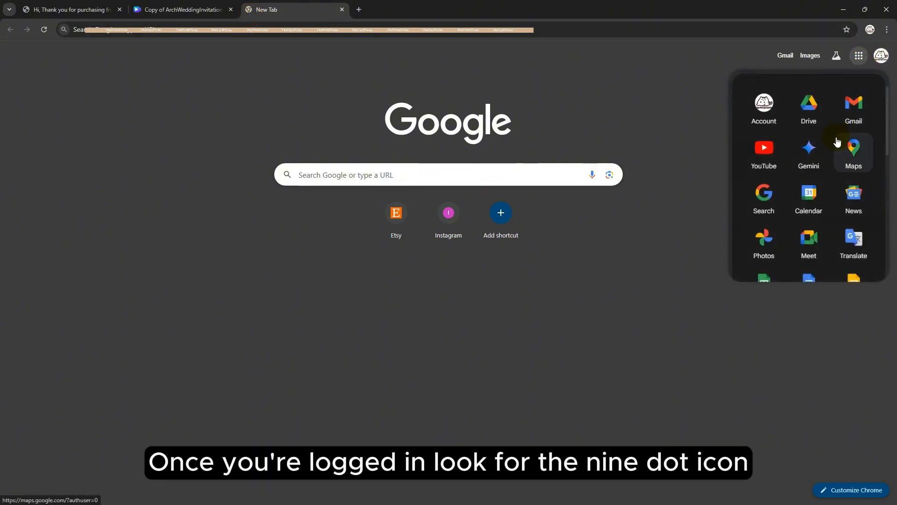
scroll(836, 145, down, 1)
scroll(836, 144, down, 7)
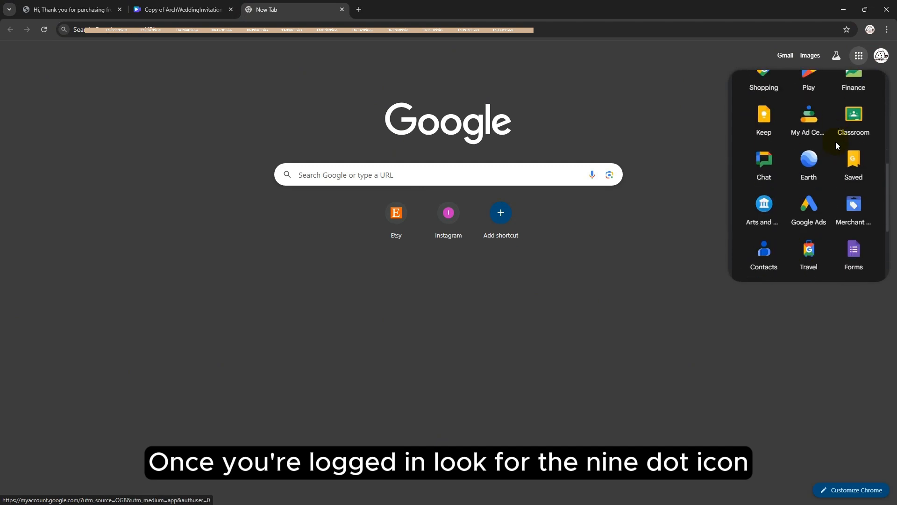
scroll(836, 142, down, 2)
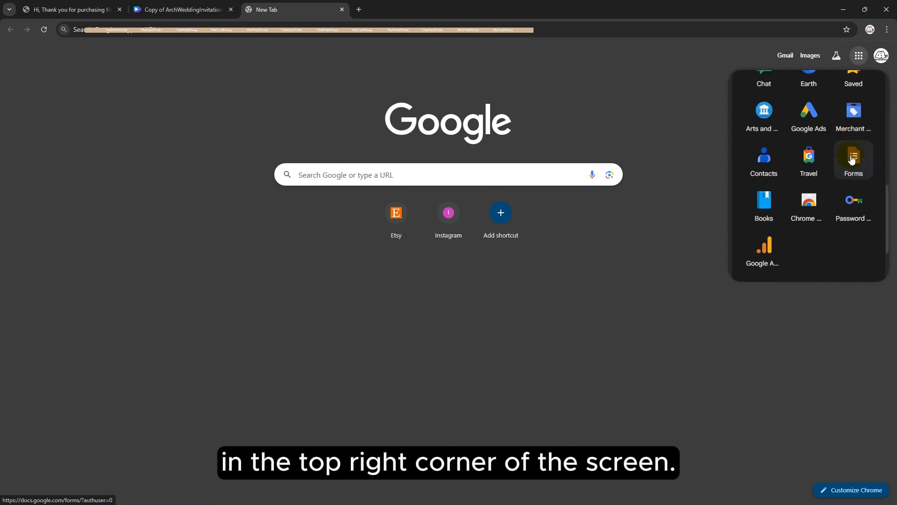
click(852, 158)
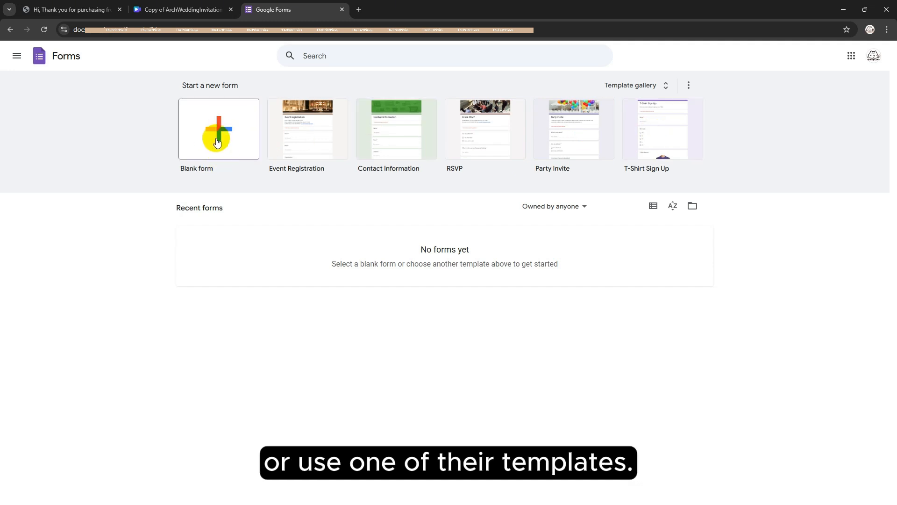
click(299, 122)
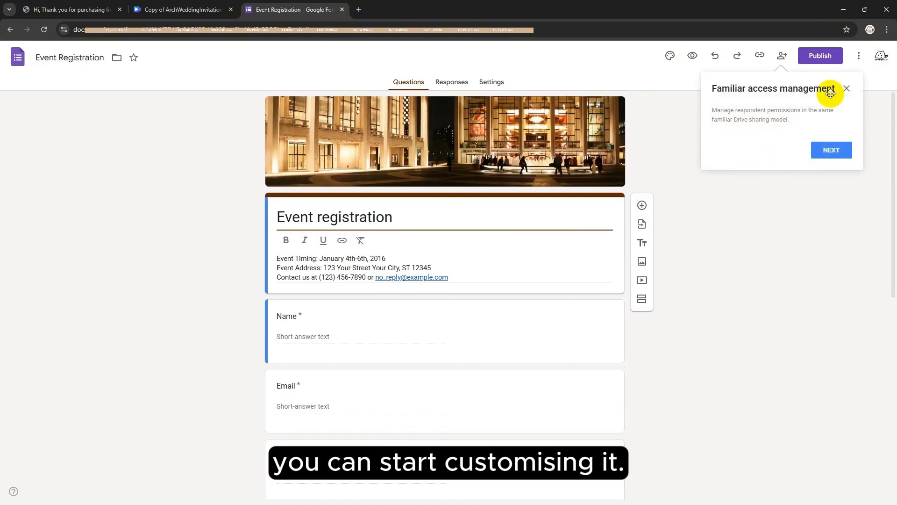
click(846, 88)
Replace the form's title with the couple's first names joined by "&" and followed by "'s Wedding"
drag(403, 216, 278, 215)
text(Kyle &Kylie's )
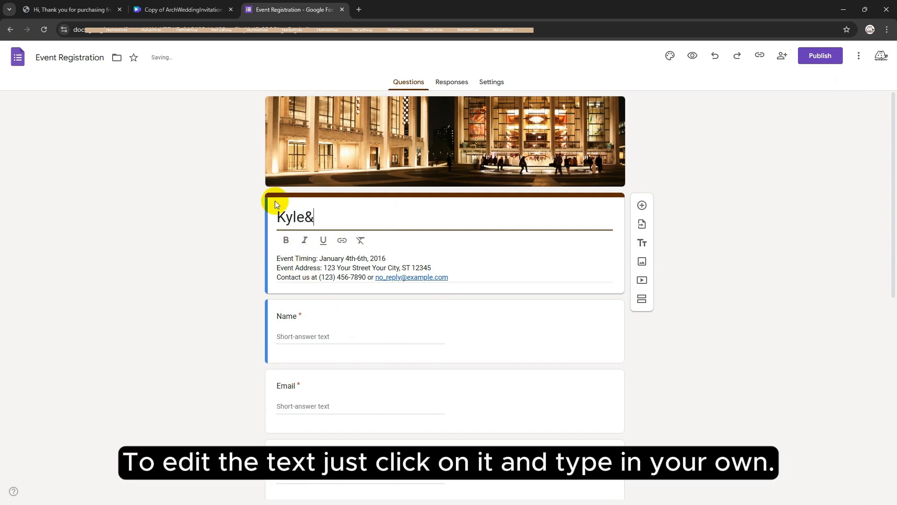
text(Wedding)
key(Left)
key(Left)
key(Left)
key(Left)
key(Left)
key(Left)
key(Left)
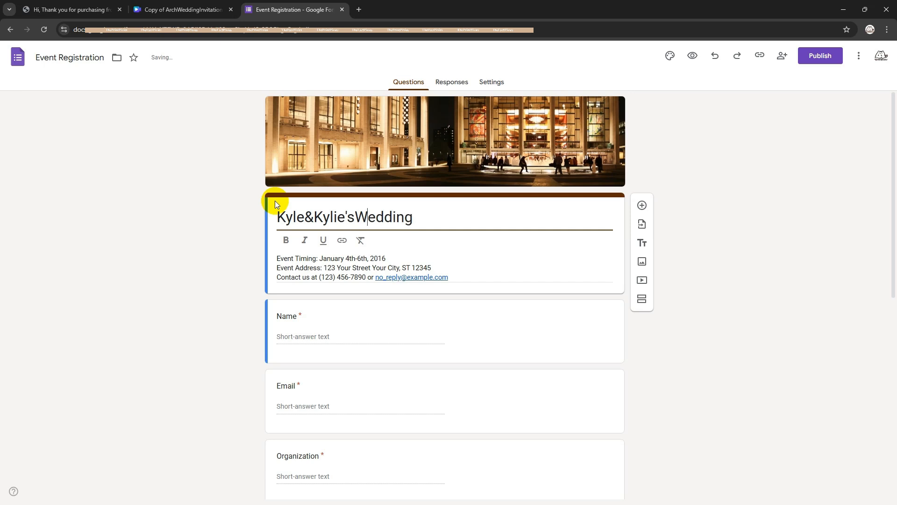
click(305, 217)
click(338, 260)
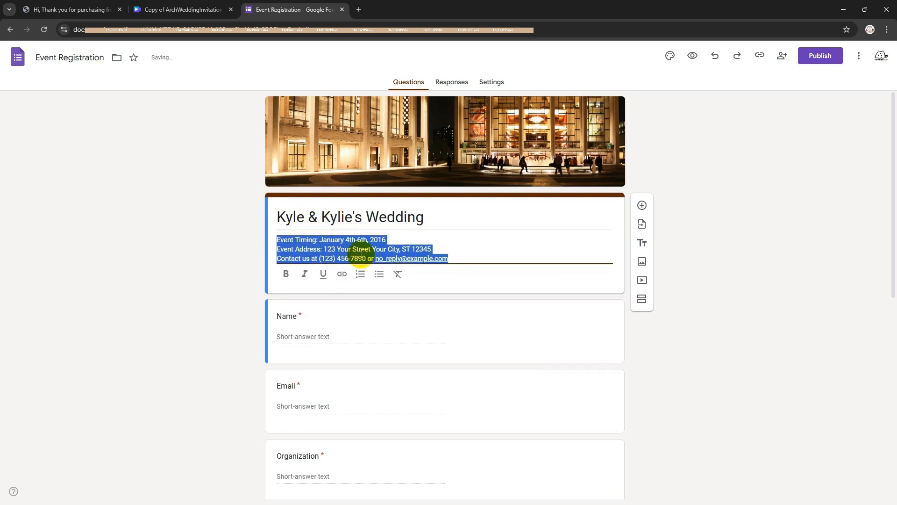
Retitle the Name question as "Full Name" and choose Short answer as its response type
scroll(332, 281, down, 1)
click(331, 281)
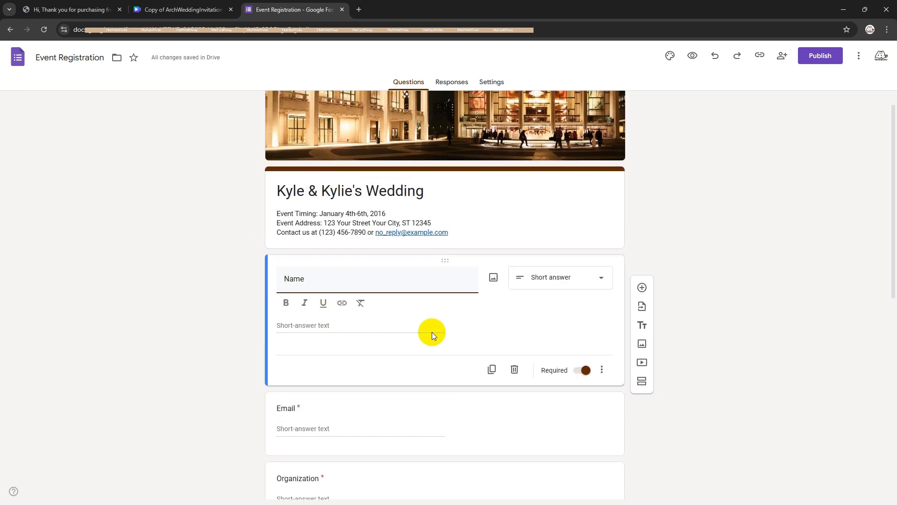
double_click(286, 279)
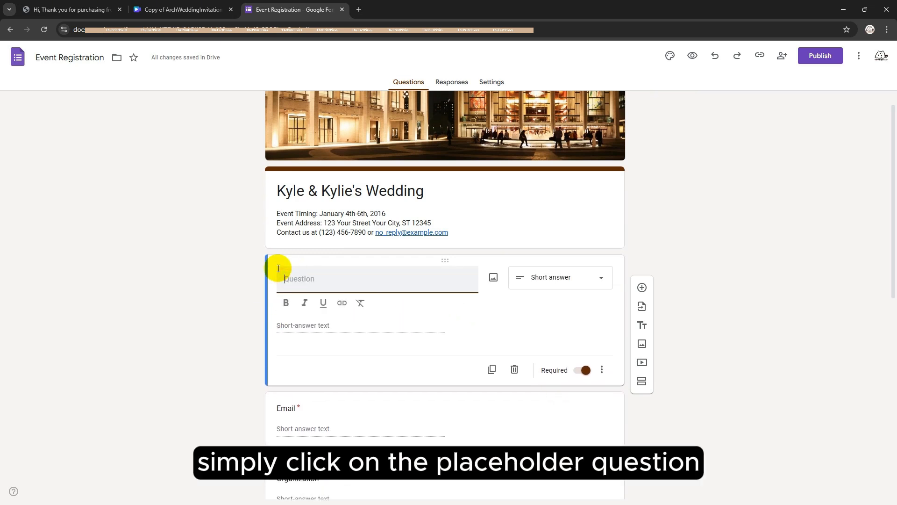
text(Full Name)
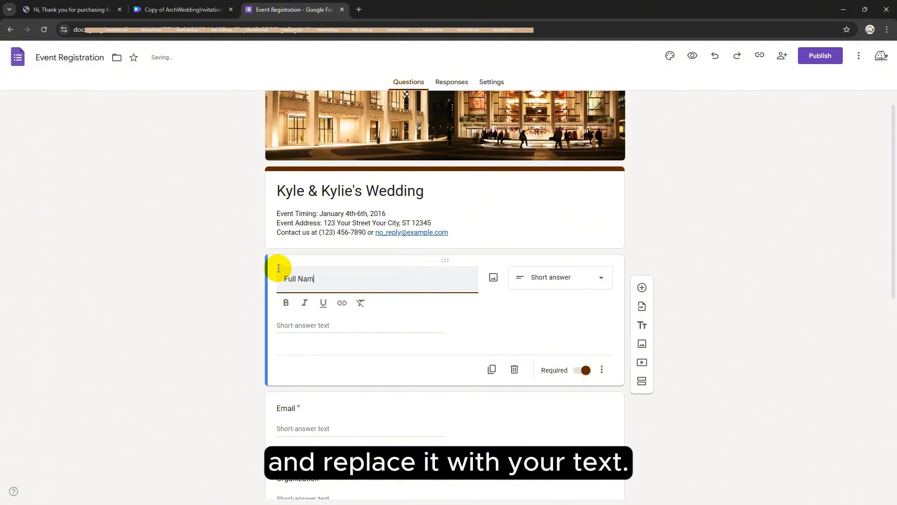
click(446, 350)
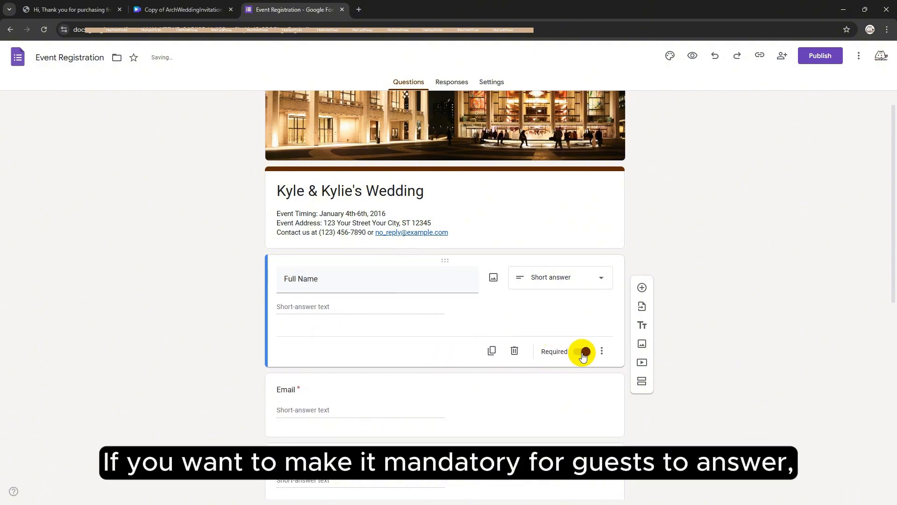
click(572, 281)
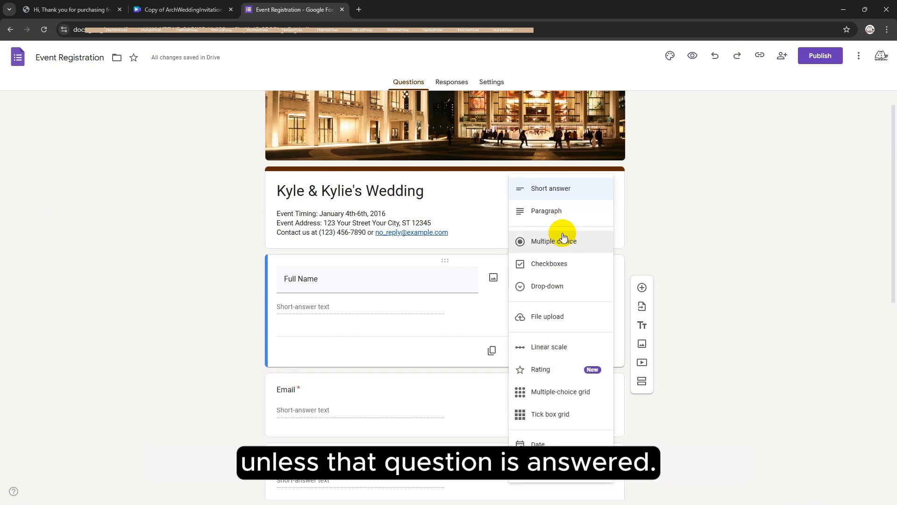
click(552, 189)
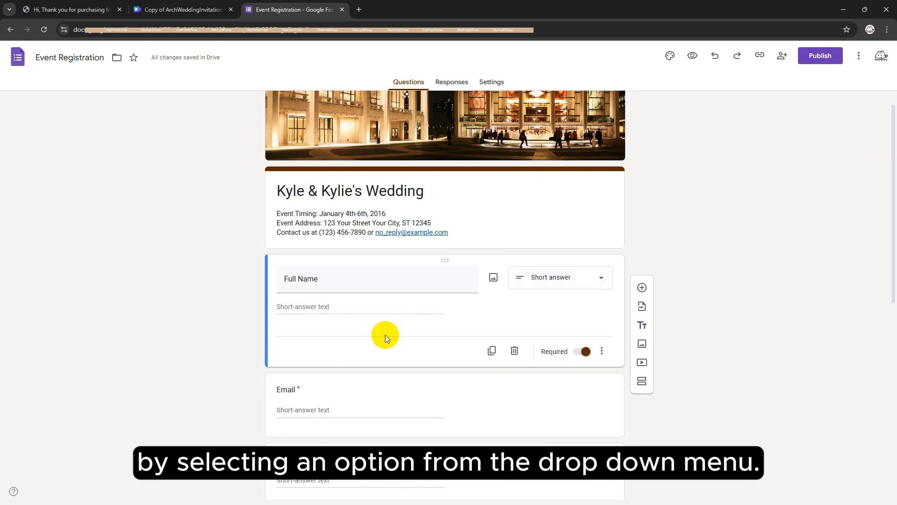
Retitle the Email question as "Contact No." and choose Short answer as its response type
click(492, 404)
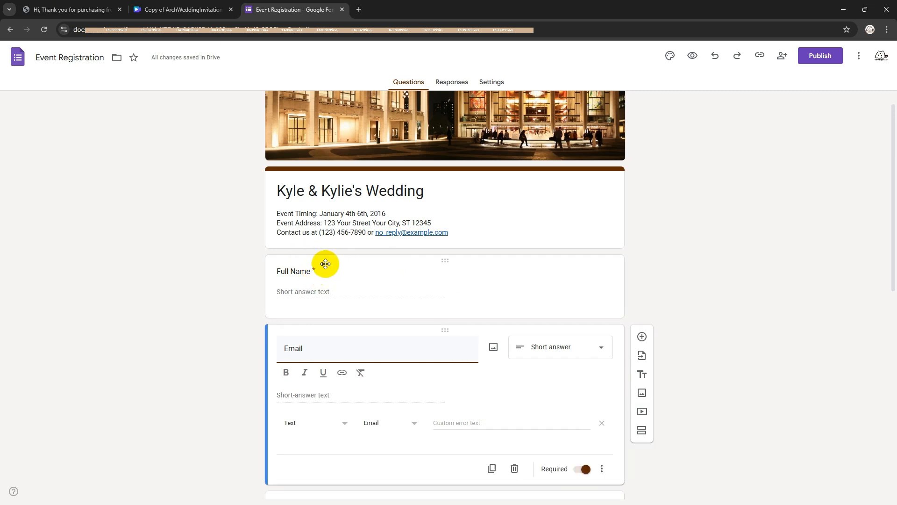
drag(341, 354, 257, 354)
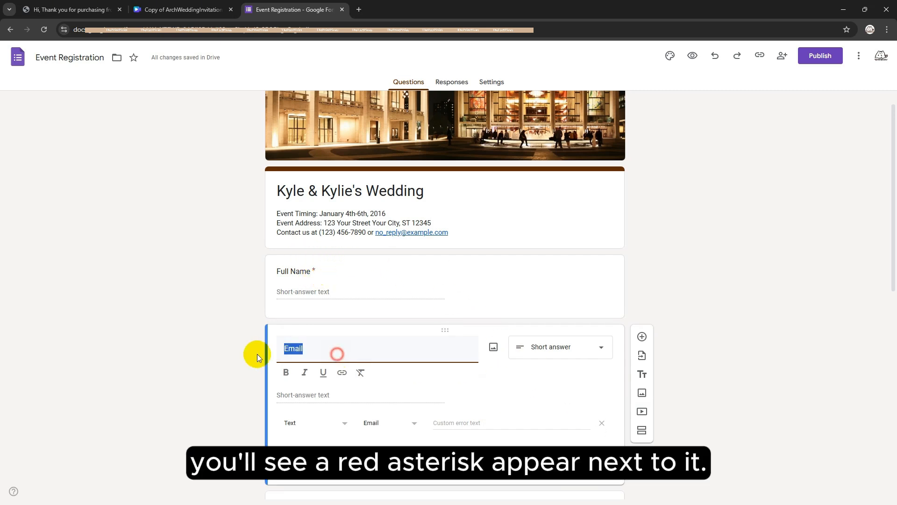
text(Contact)
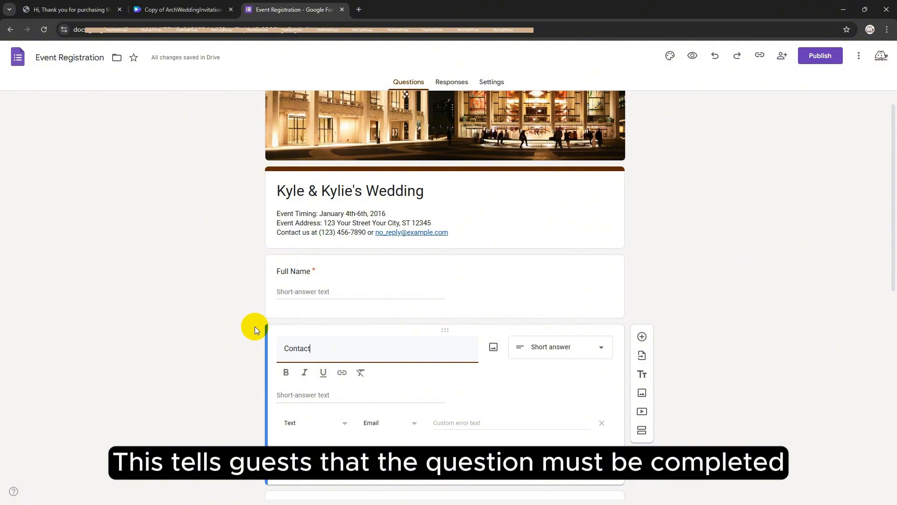
text( No.)
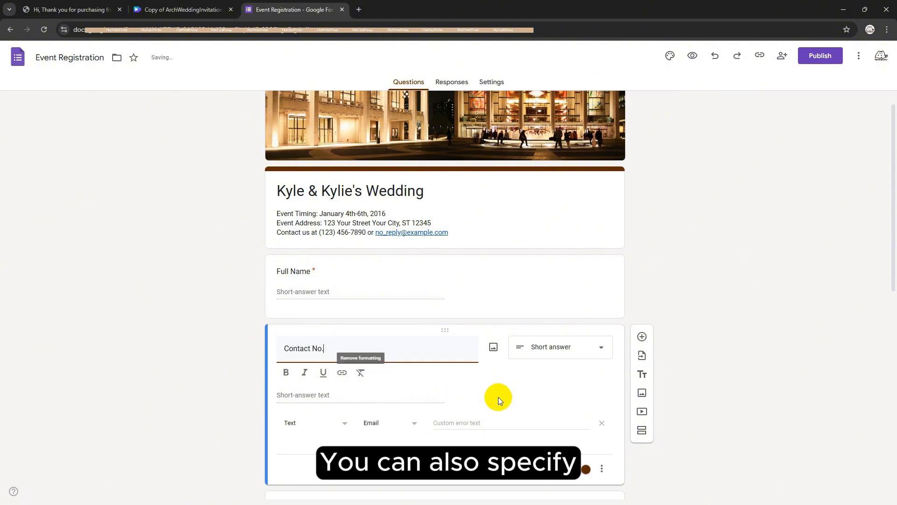
click(579, 398)
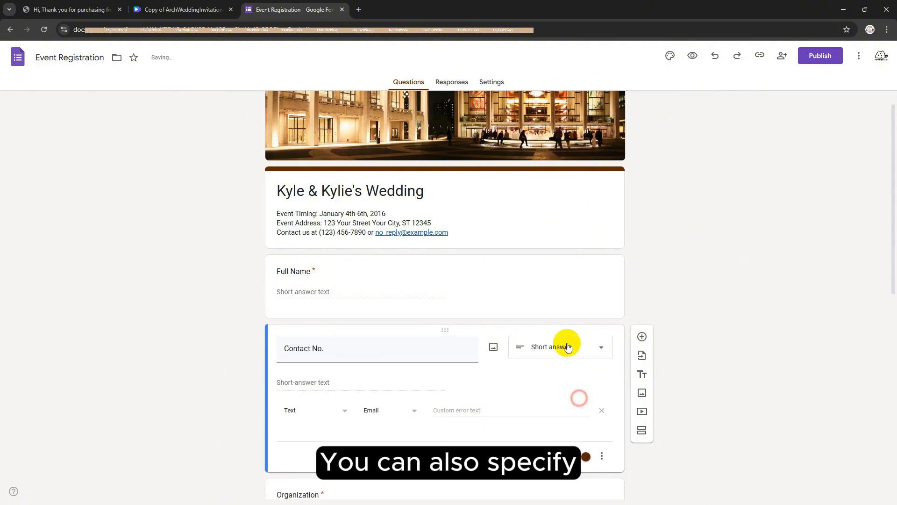
click(567, 346)
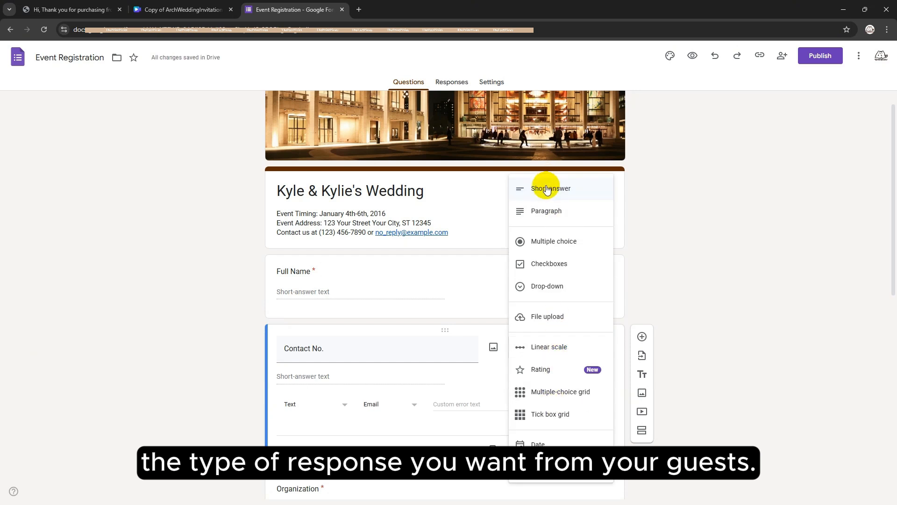
click(547, 189)
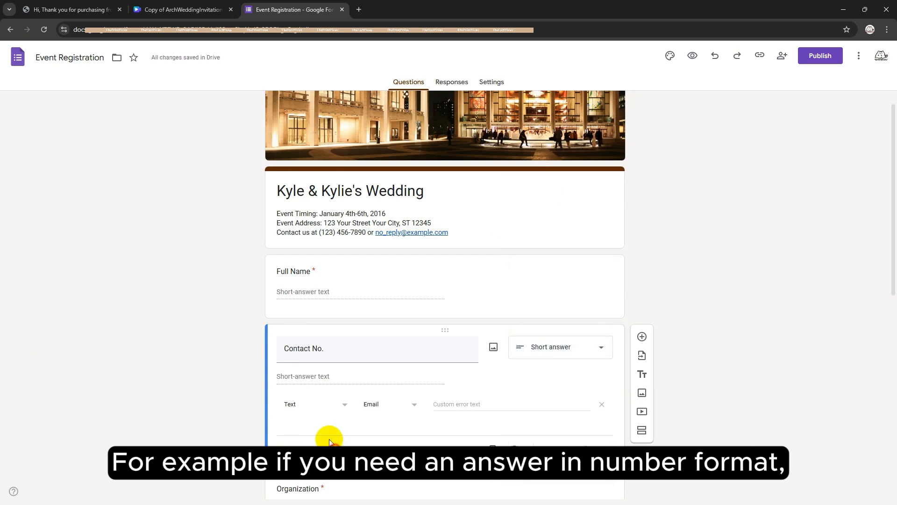
Set the response validation of the Contact No. question to Number with the condition Is number
click(410, 406)
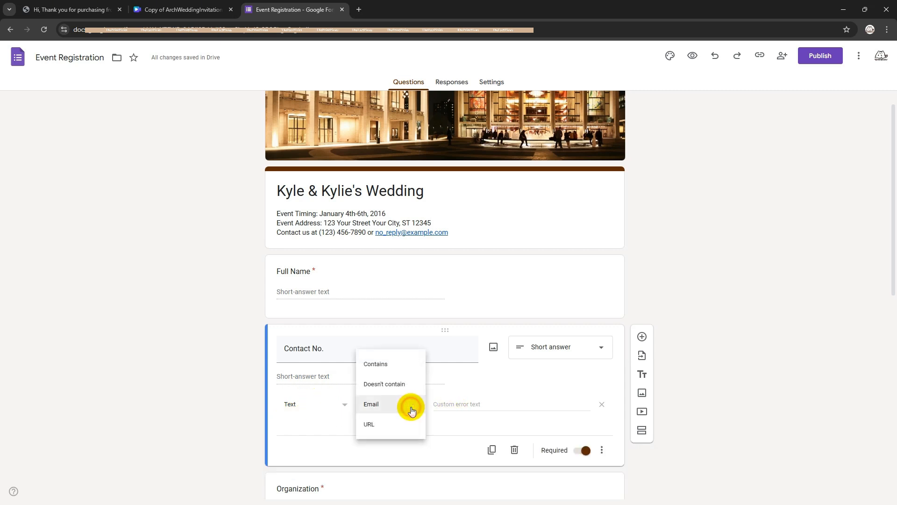
click(411, 407)
click(345, 407)
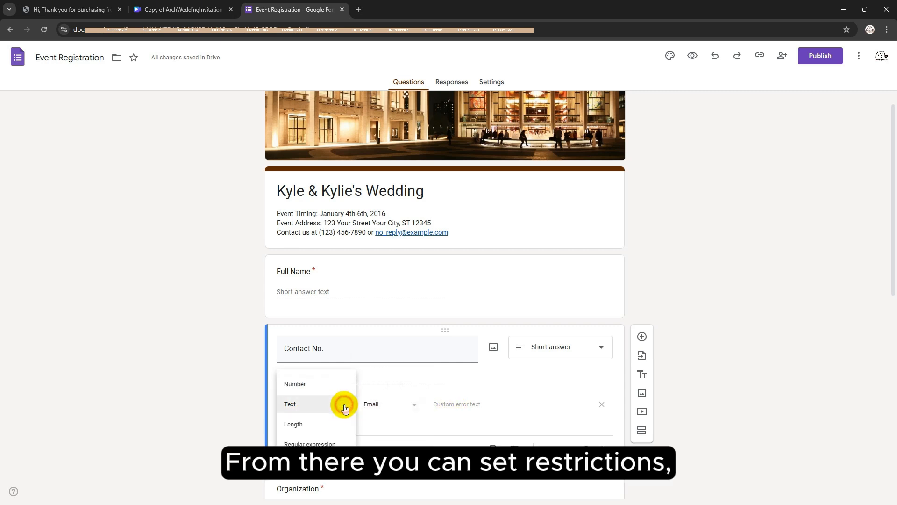
click(341, 384)
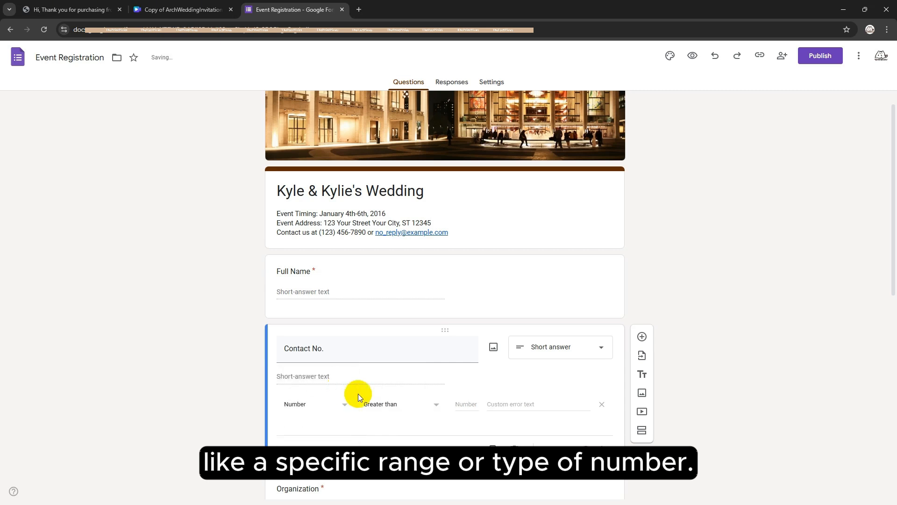
click(435, 406)
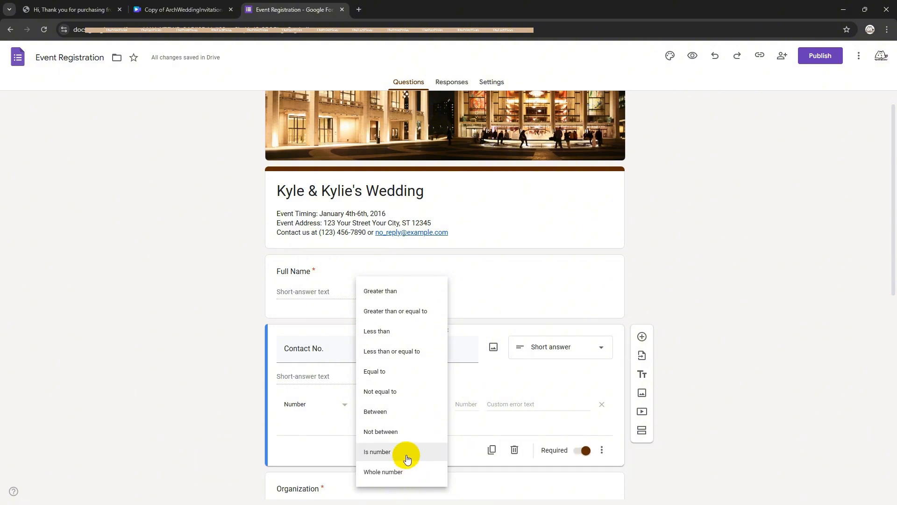
click(407, 457)
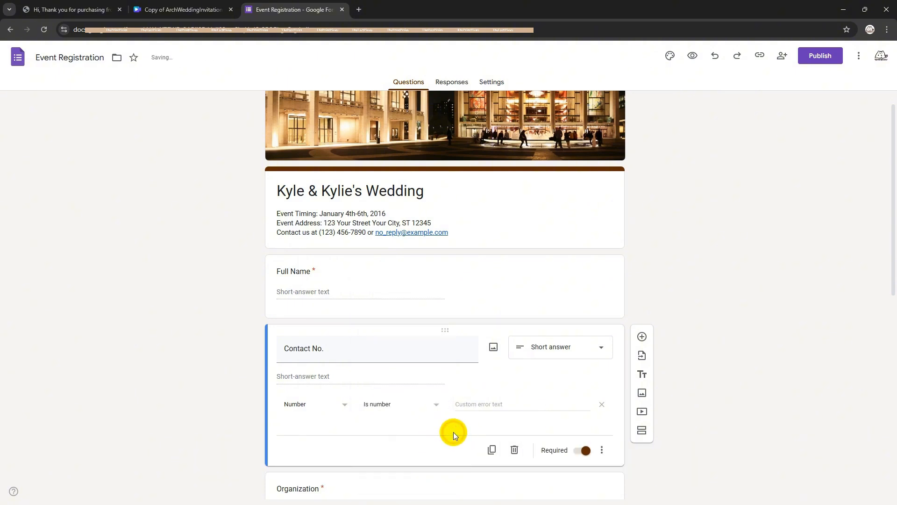
Delete the Organization question and the "What days will you attend?" question from the form
scroll(453, 432, down, 3)
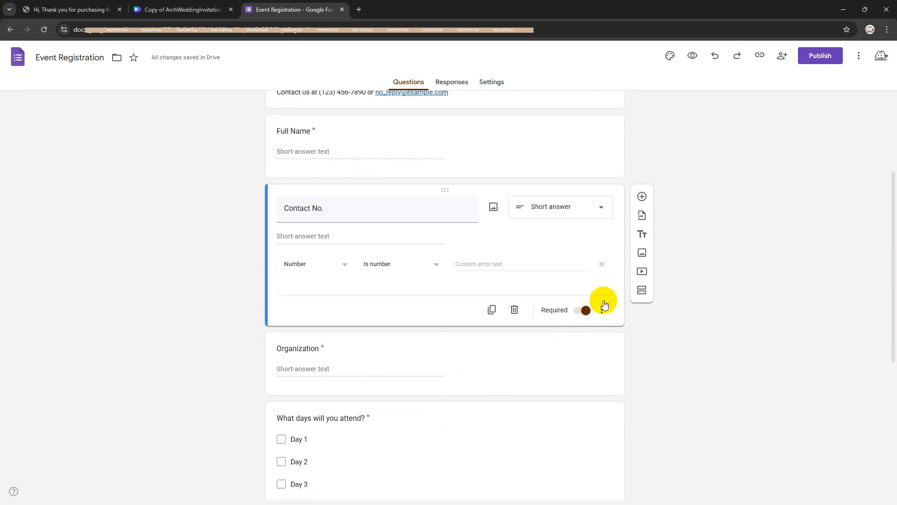
click(498, 386)
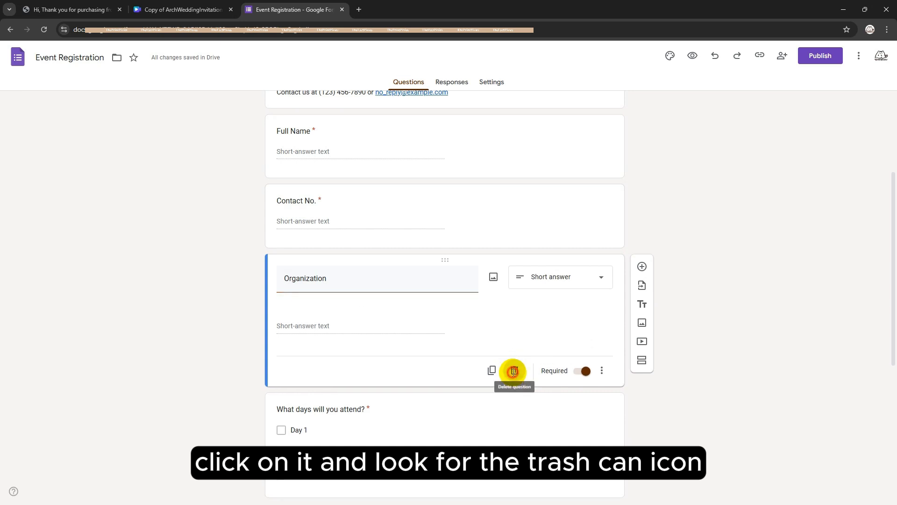
click(514, 369)
scroll(505, 334, down, 2)
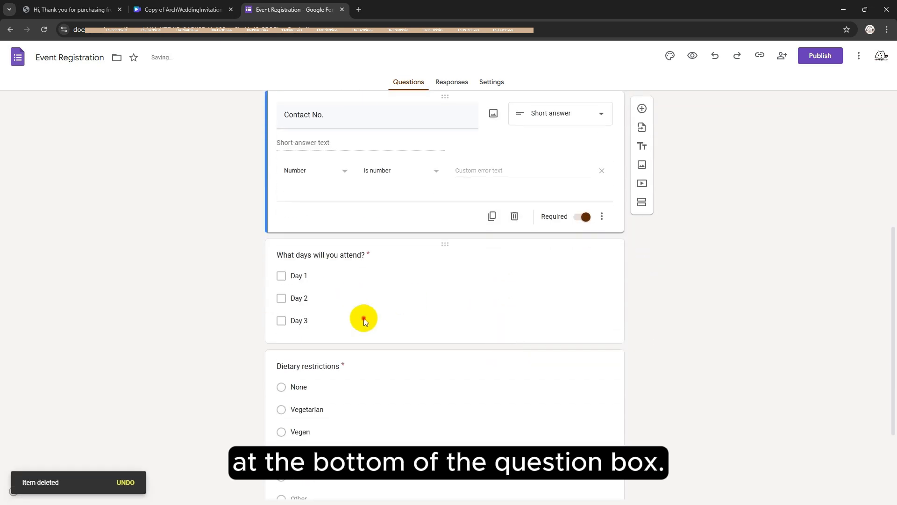
click(364, 316)
click(515, 324)
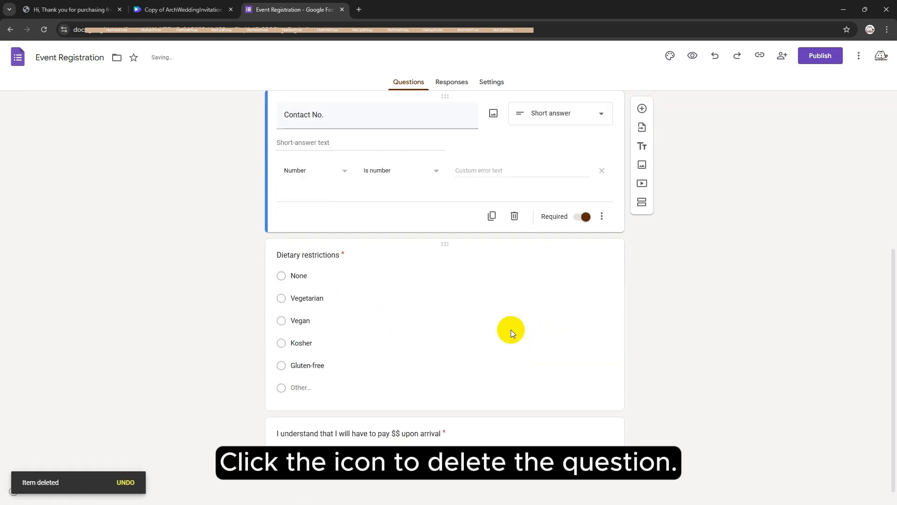
Add a "Dairy Free" option to the Dietary restrictions multiple-choice question
click(453, 344)
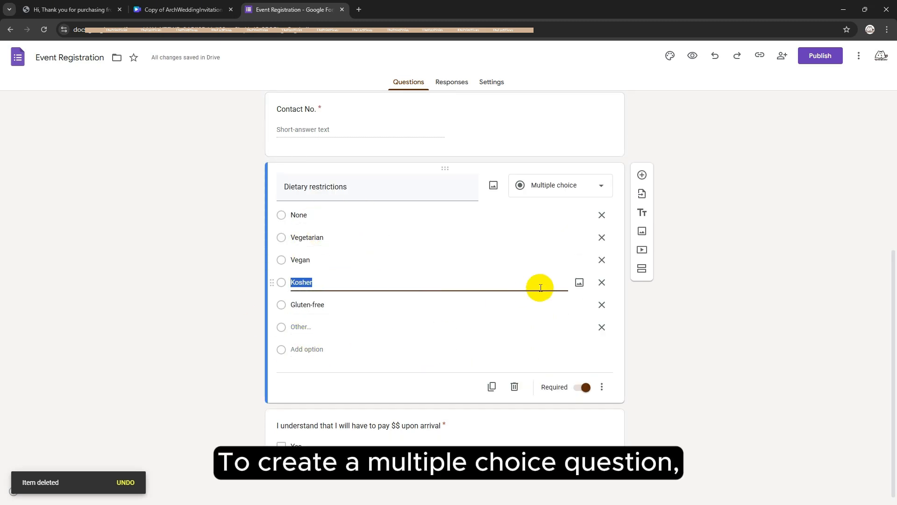
click(301, 353)
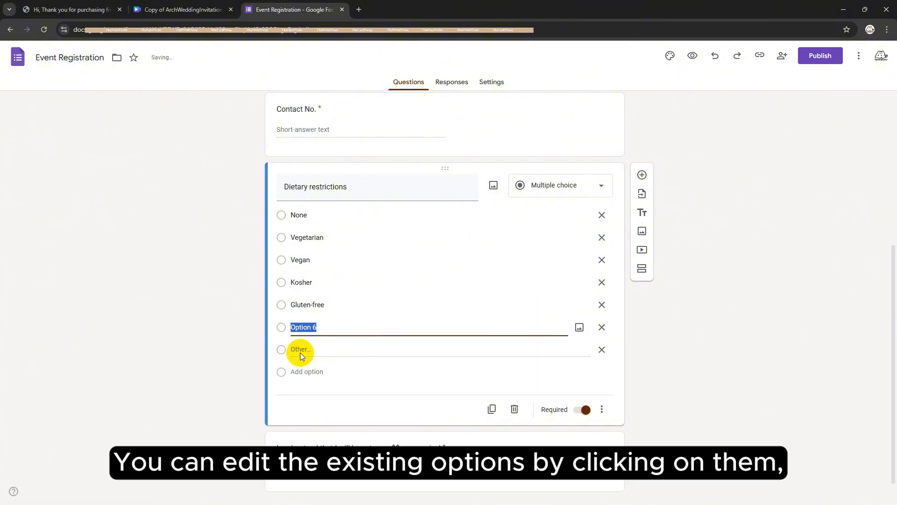
click(333, 329)
drag(334, 328, 285, 328)
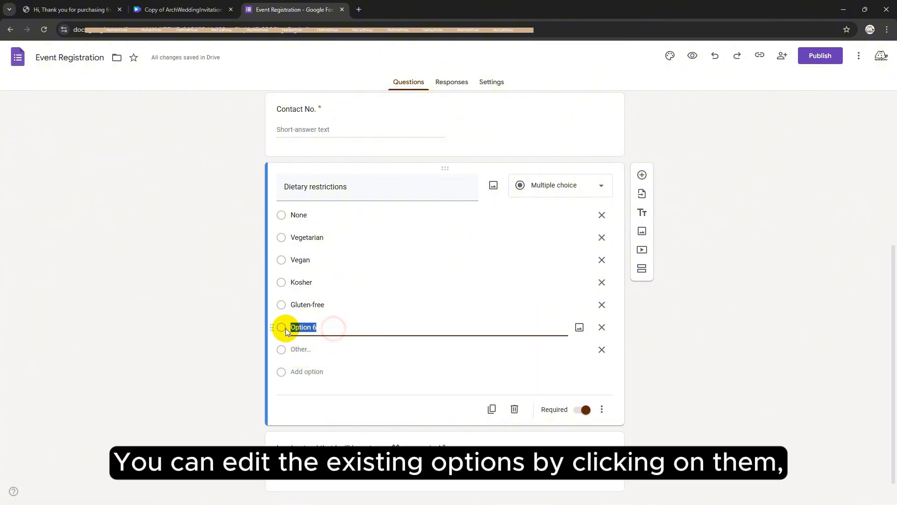
text(D)
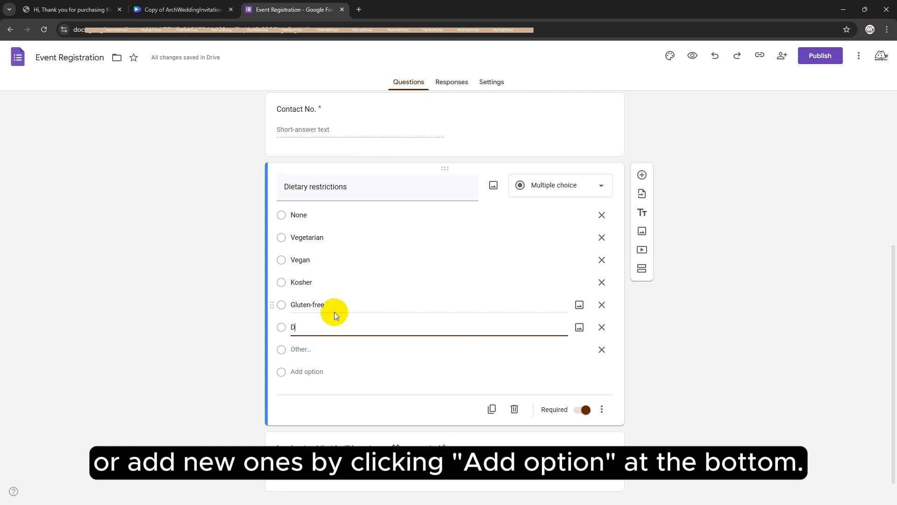
text(airy Free)
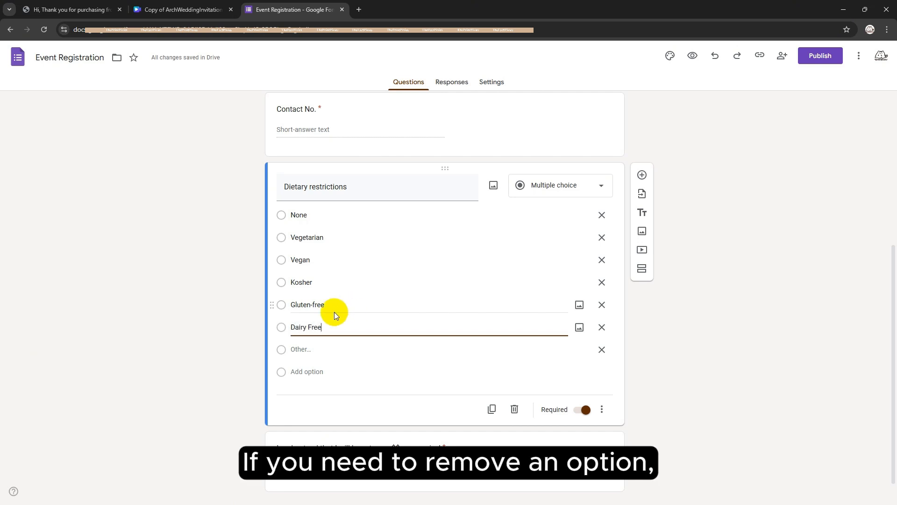
Add an extra option to the Dietary restrictions question and remove it again, keeping Multiple choice as the response type
click(327, 372)
click(380, 402)
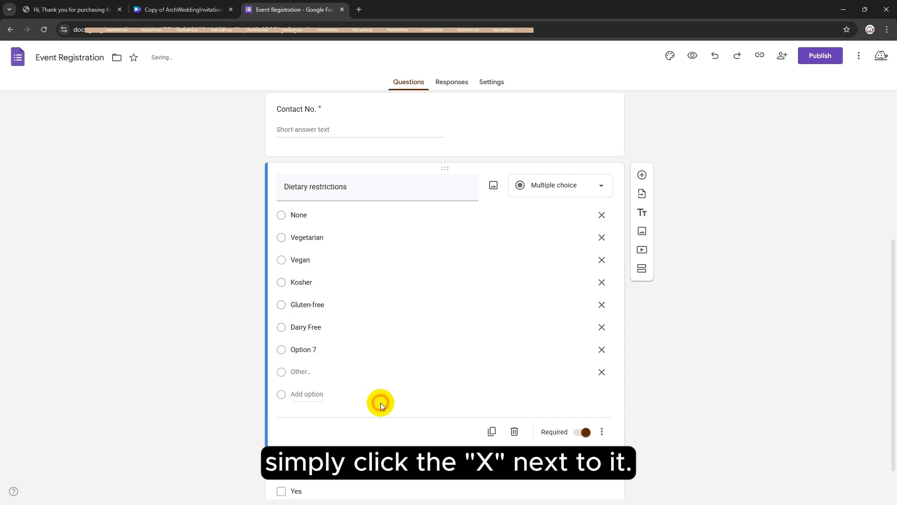
click(602, 349)
click(427, 382)
click(537, 184)
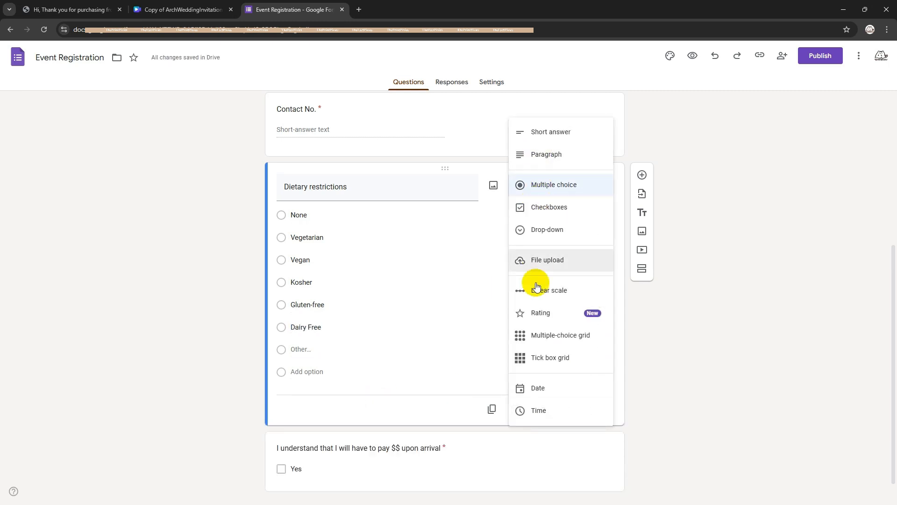
click(551, 424)
Delete the question "I understand that I will have to pay $$ upon arrival" from the form
click(511, 441)
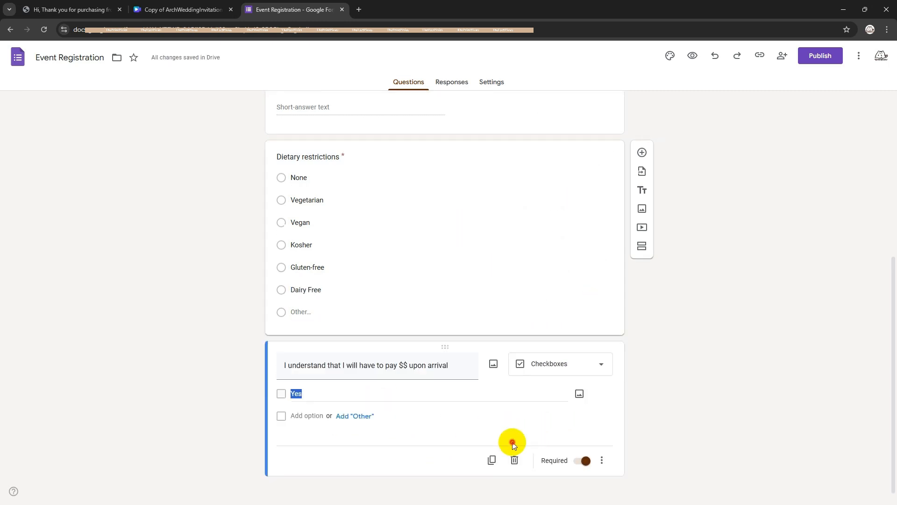
click(514, 461)
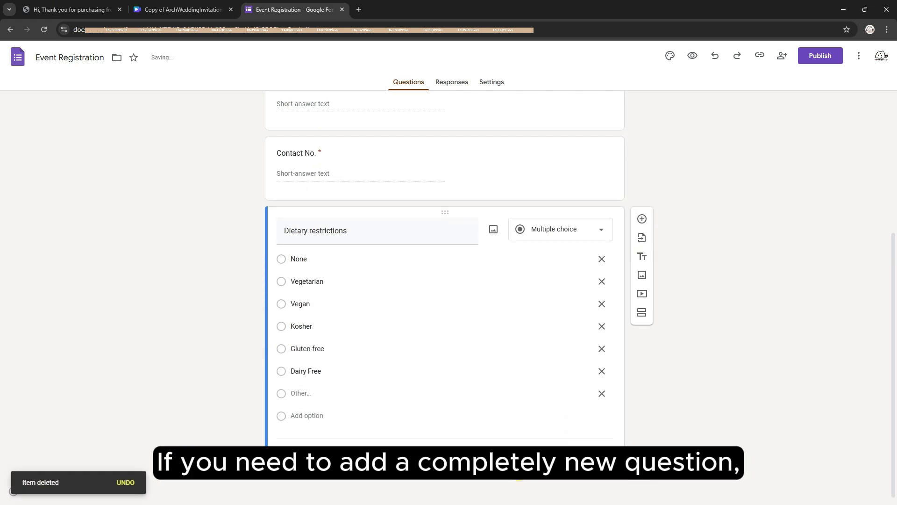
Add a new Paragraph question titled "Questions & Comments" below the Dietary restrictions question
click(645, 222)
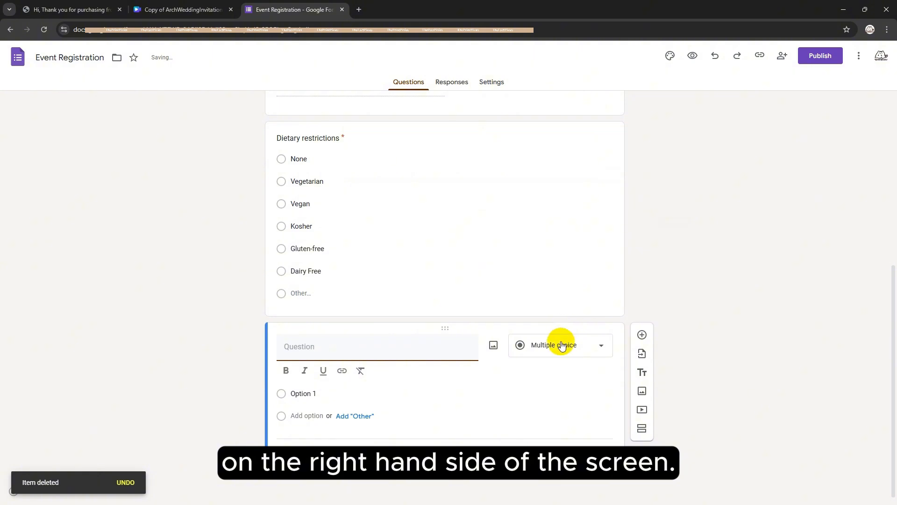
click(561, 340)
click(531, 217)
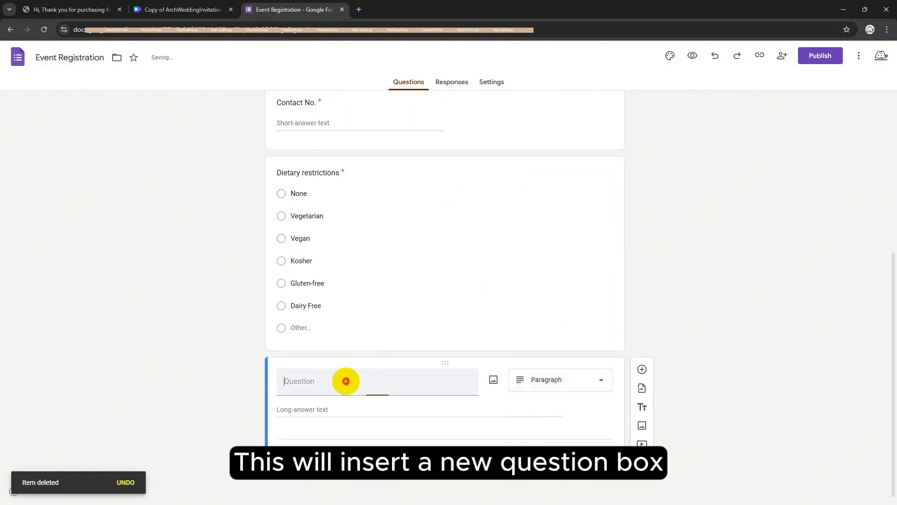
click(346, 380)
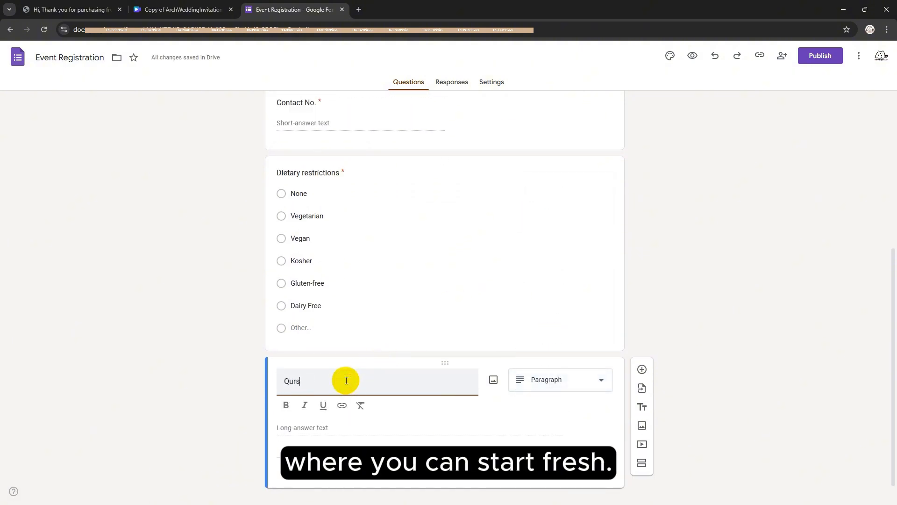
text(Qurs)
key(BackSpace)
key(BackSpace)
text(estions)
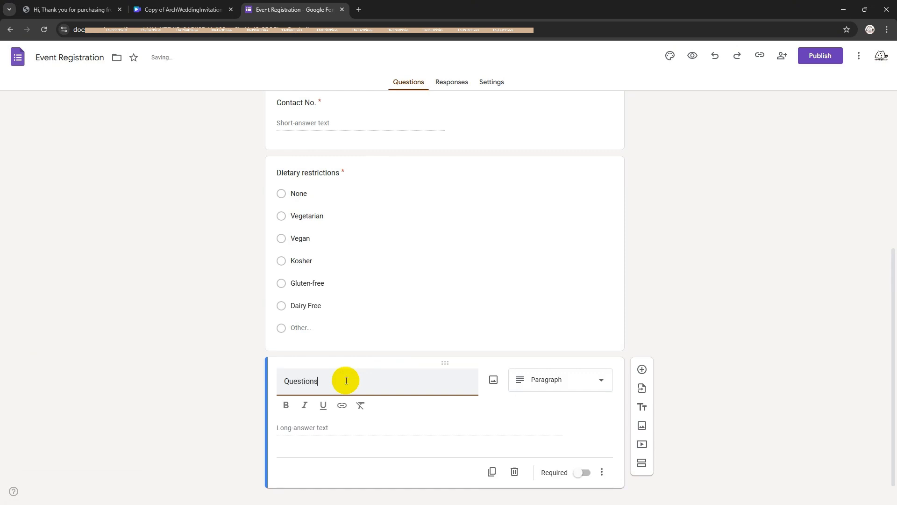
text( & Comments)
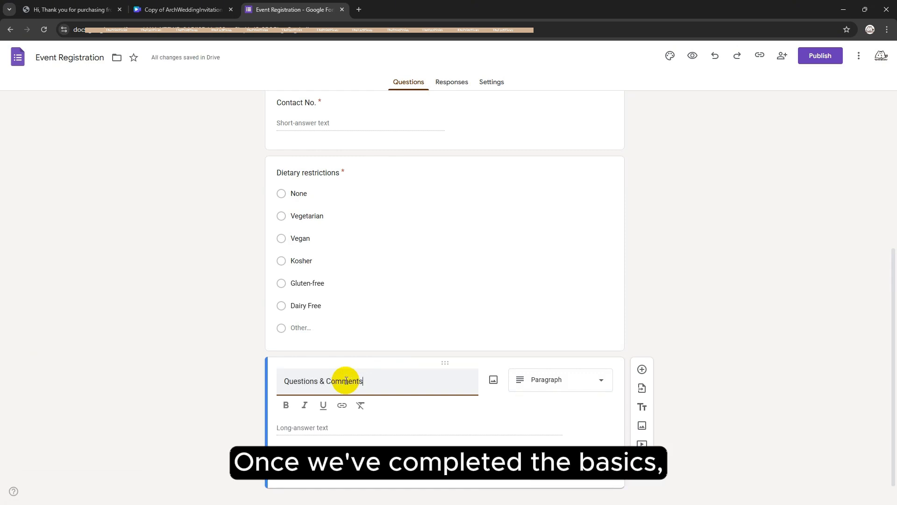
click(569, 429)
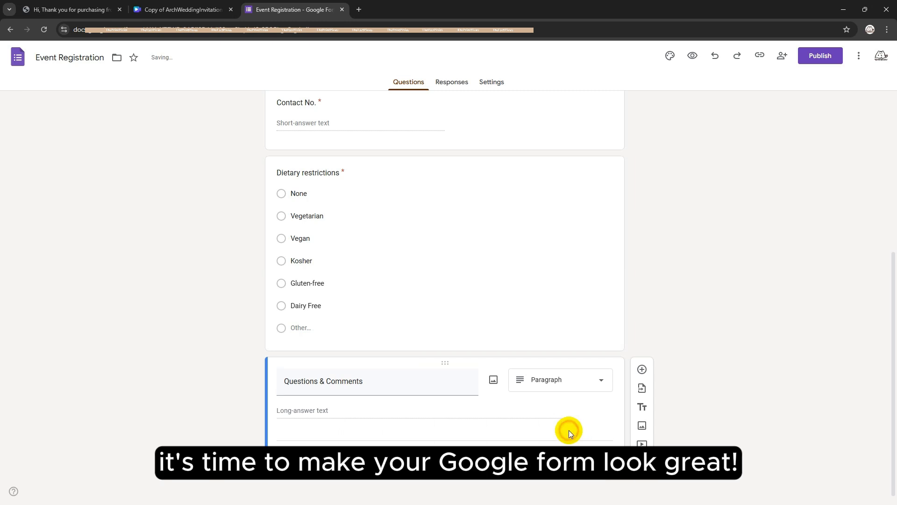
Set the theme font of the header, question and text styles to Lora
scroll(490, 346, up, 6)
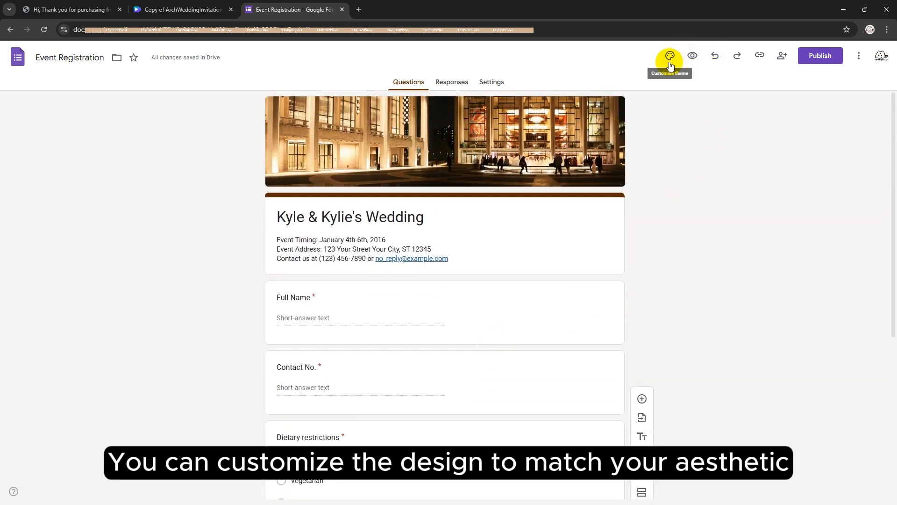
click(671, 65)
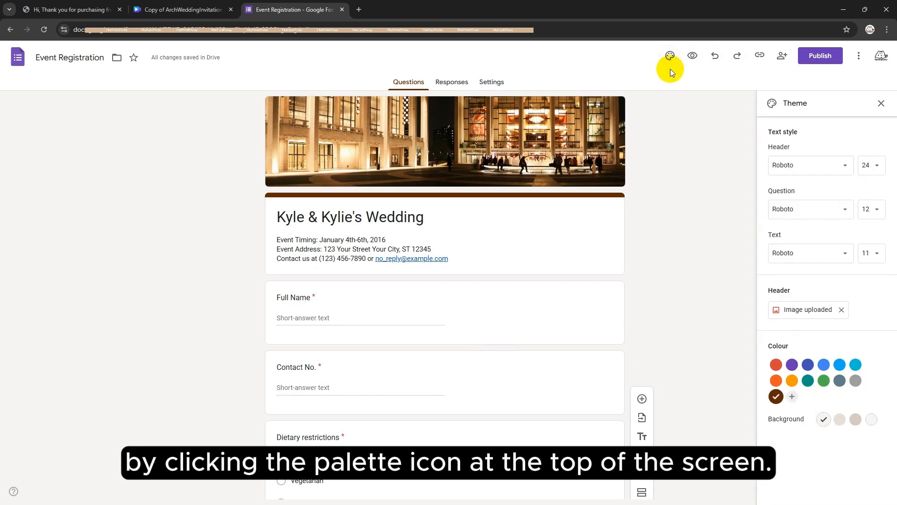
click(779, 165)
click(815, 356)
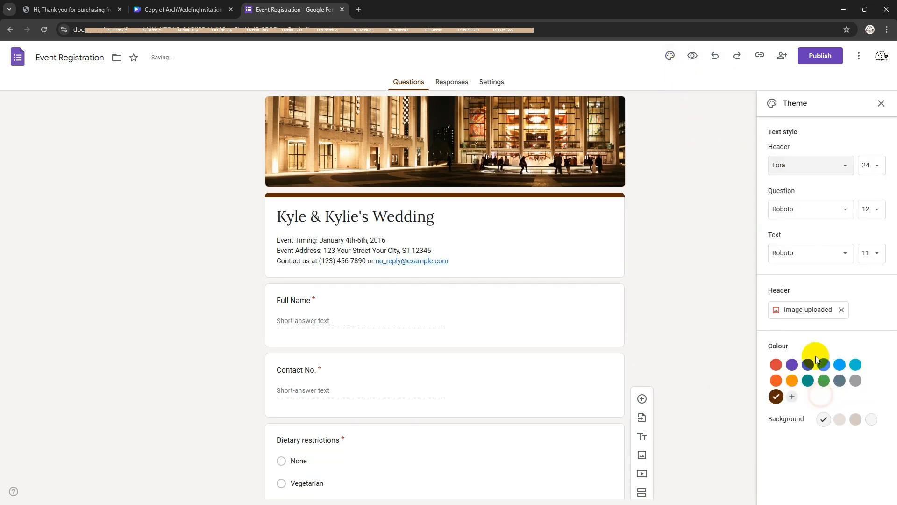
click(778, 211)
click(795, 267)
click(804, 253)
click(801, 388)
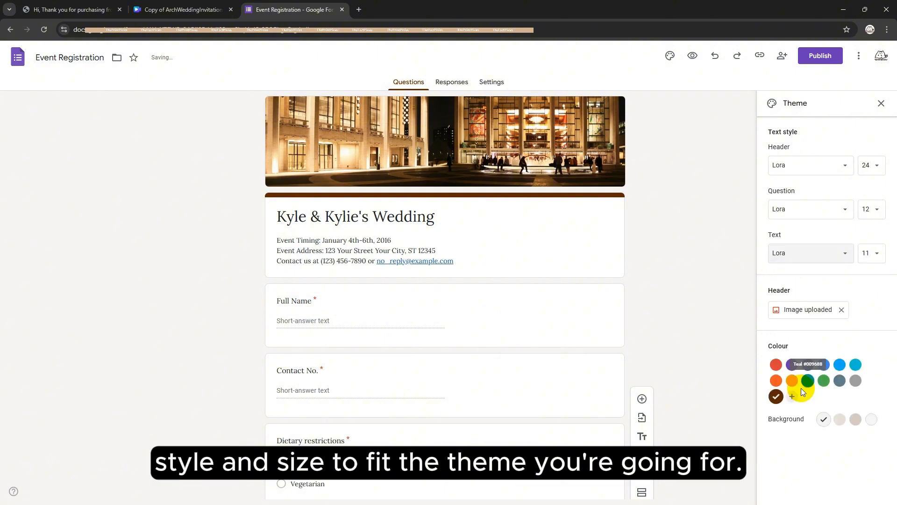
Set the font size of the theme's question style to 13
click(875, 174)
click(875, 260)
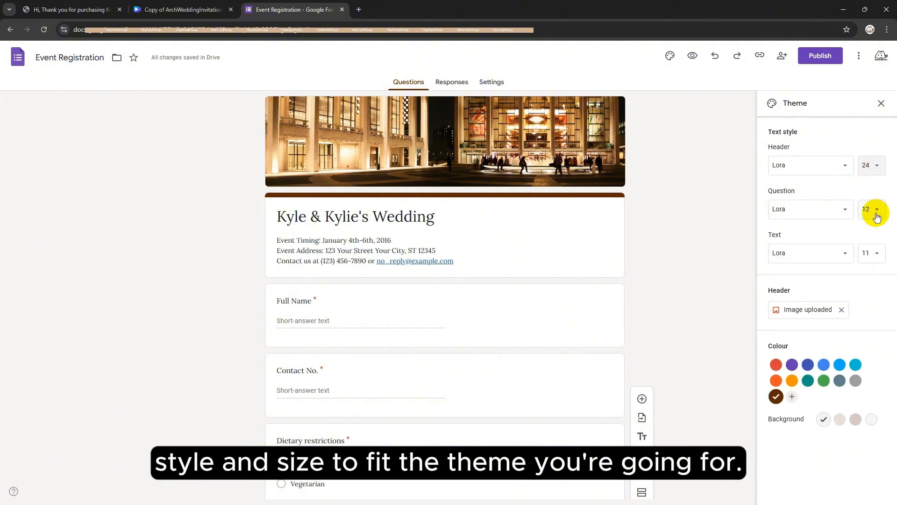
click(871, 209)
click(876, 243)
click(877, 211)
click(871, 260)
click(876, 213)
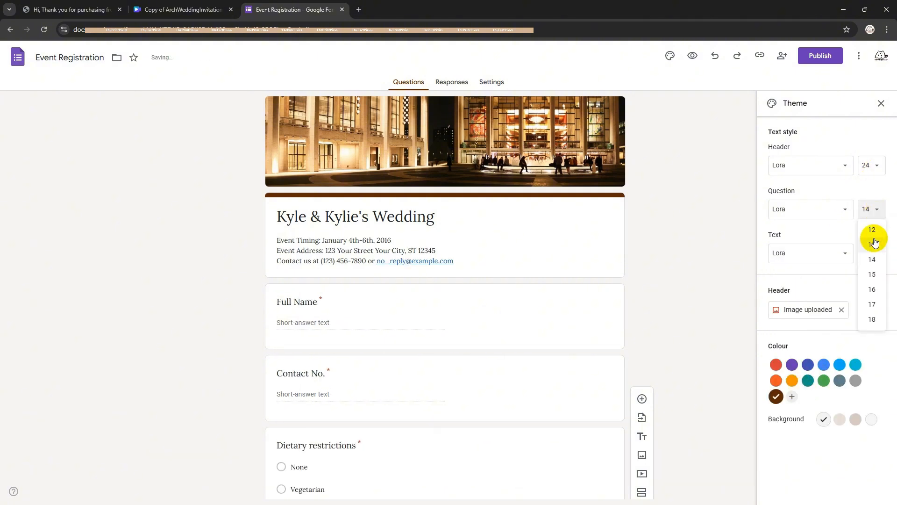
click(873, 241)
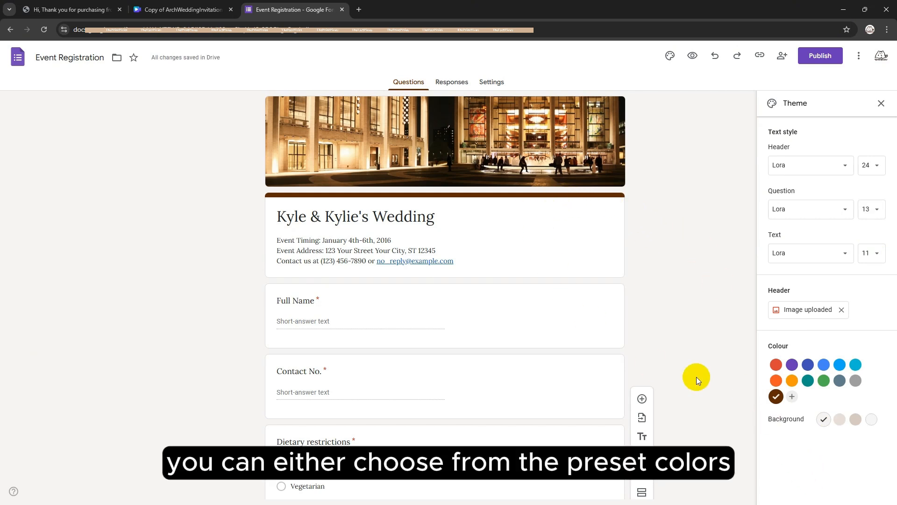
Add the custom colour white (#ffffff) and apply it as the form's theme colour
click(791, 397)
drag(796, 401, 790, 361)
click(824, 437)
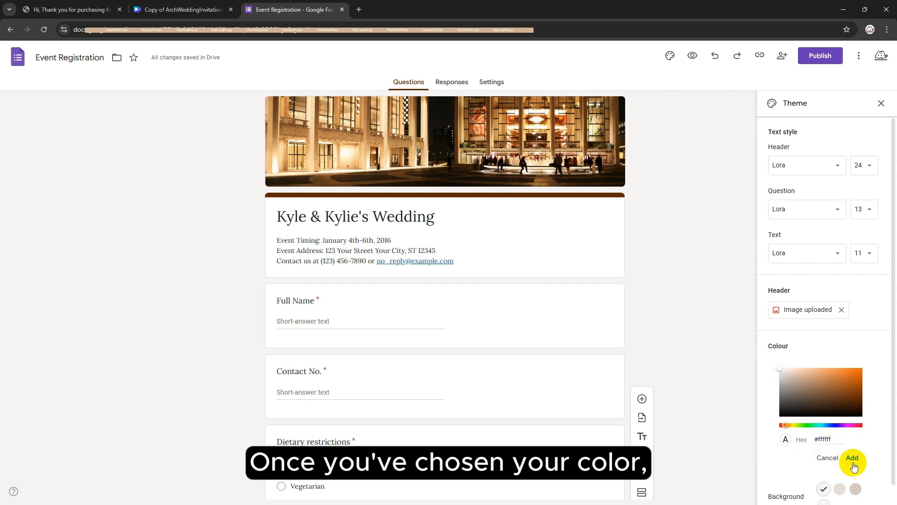
scroll(853, 466, down, 1)
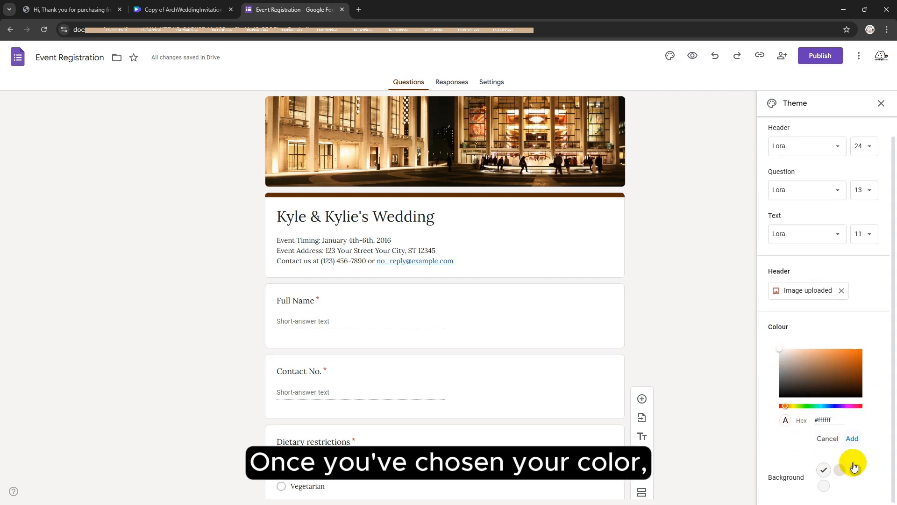
click(853, 439)
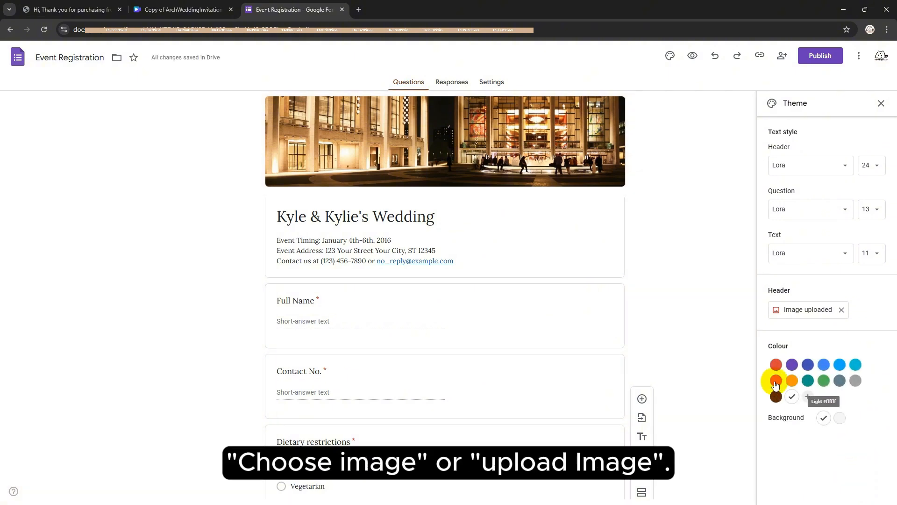
click(788, 309)
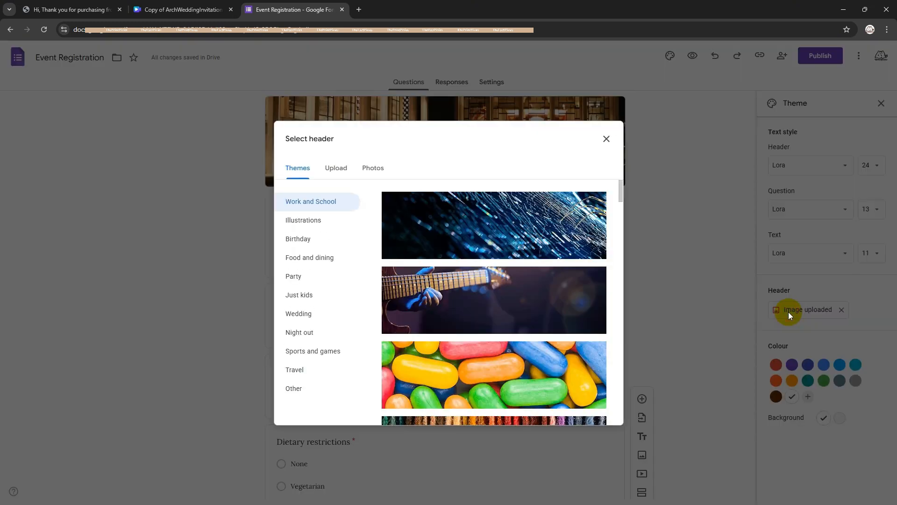
click(337, 170)
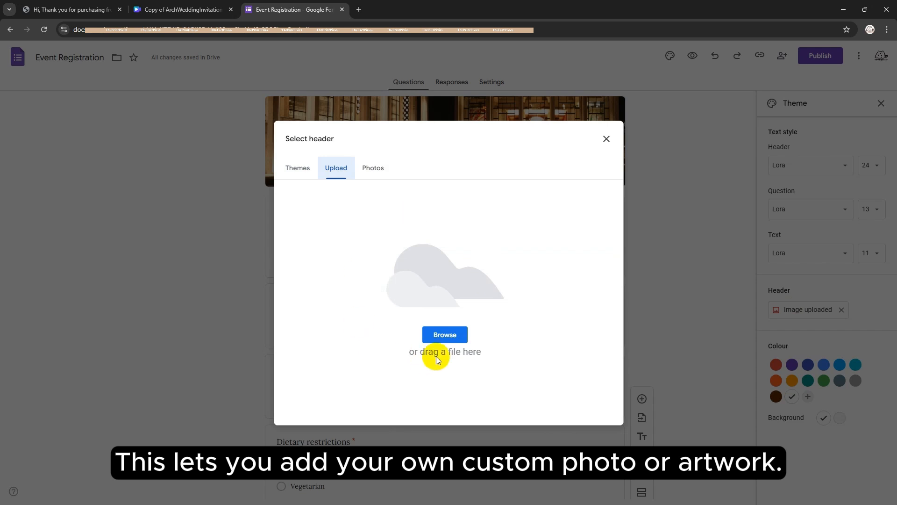
click(606, 139)
Remove the header image from the form's theme and look over the restyled form
click(843, 309)
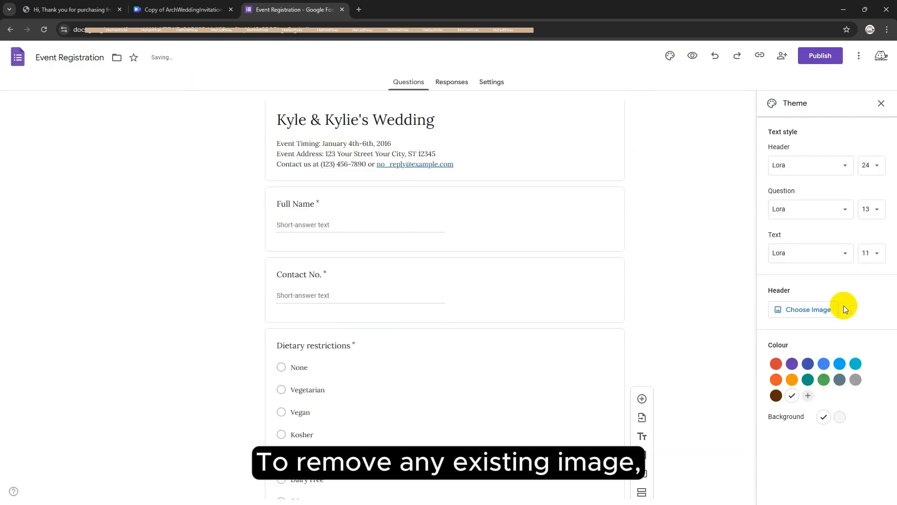
scroll(410, 251, down, 4)
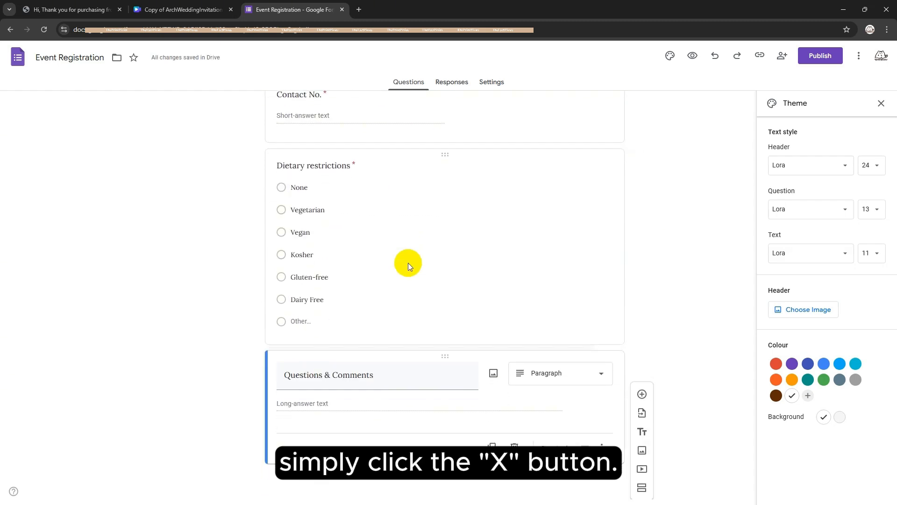
scroll(450, 290, up, 4)
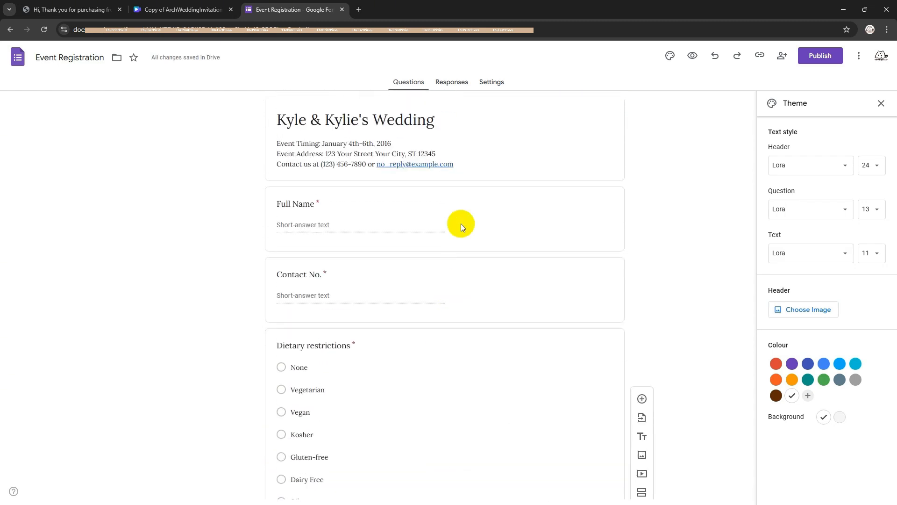
Review the form's response settings for email address collection and response editing
click(459, 79)
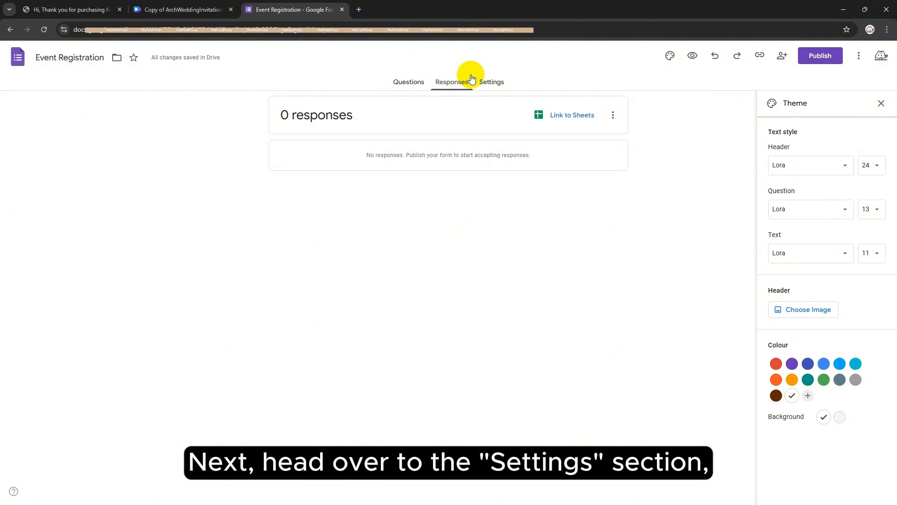
click(492, 82)
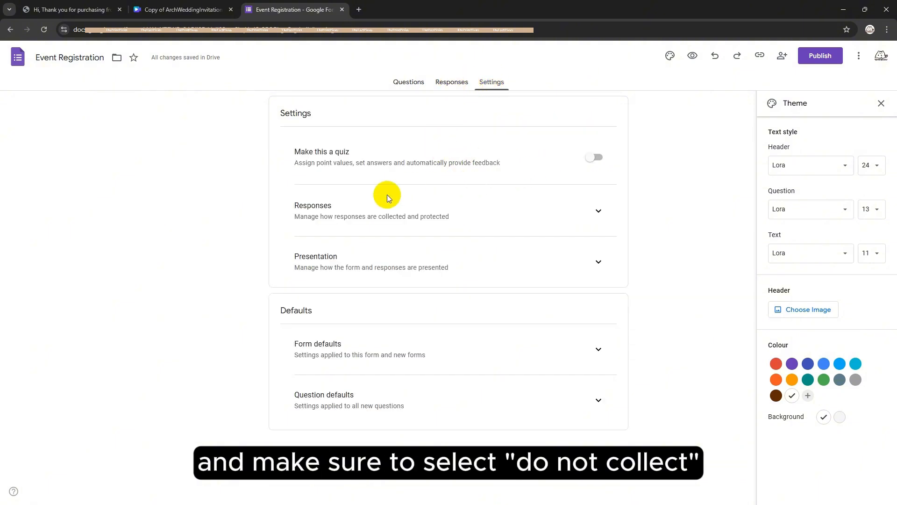
click(593, 212)
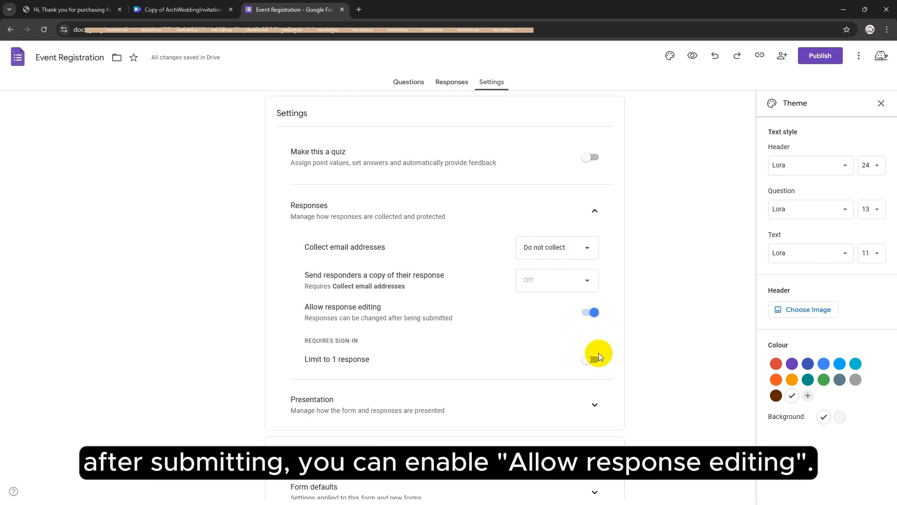
Publish the form to anyone with the link and copy its shortened responder link
click(826, 58)
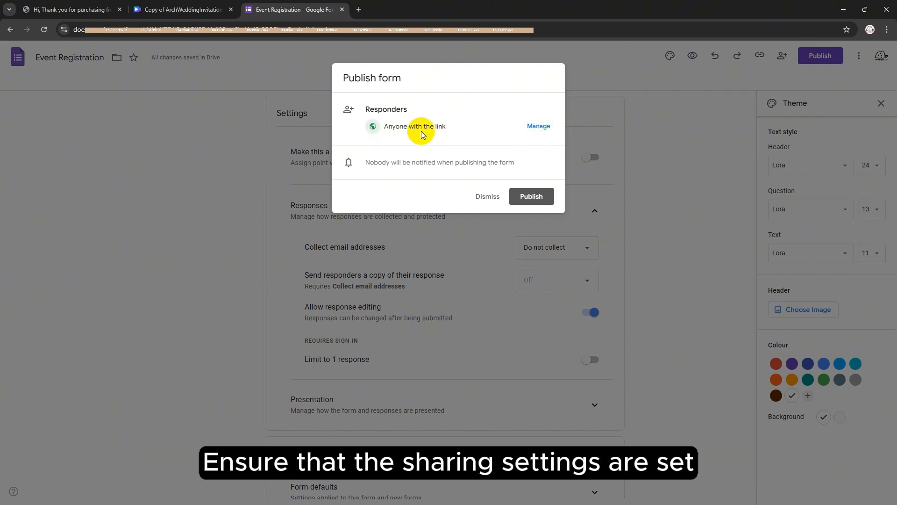
click(531, 196)
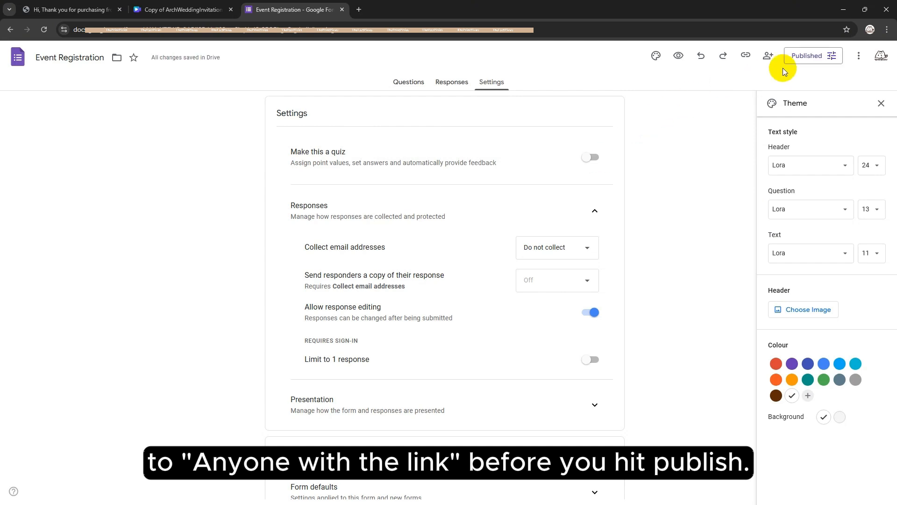
click(800, 55)
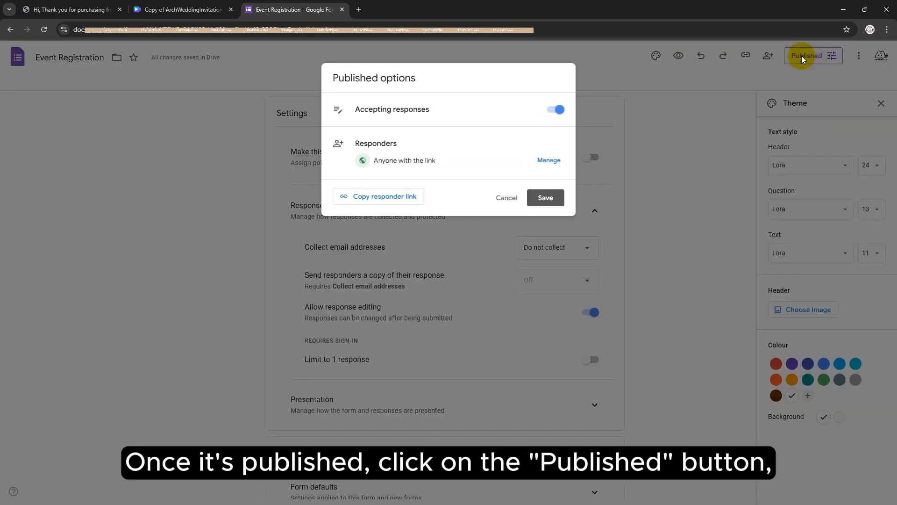
click(392, 205)
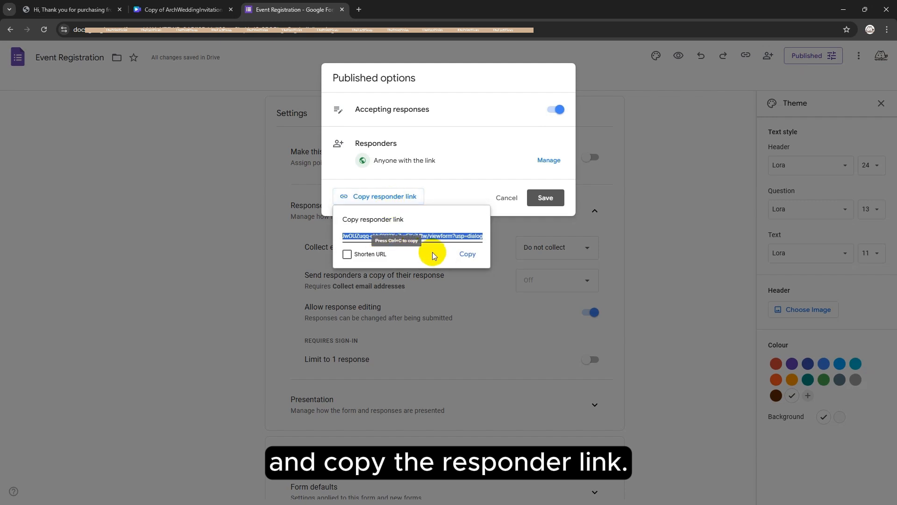
click(346, 254)
click(467, 254)
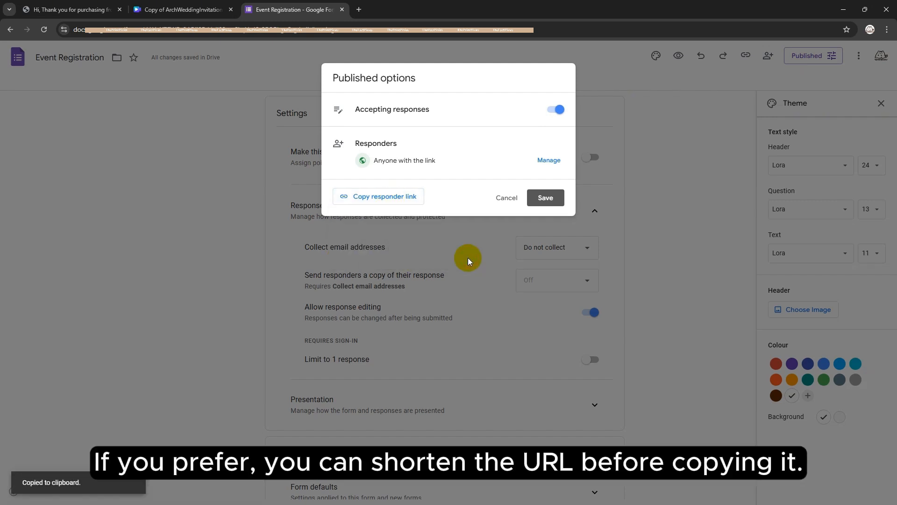
Switch to the Canva website design and replace the existing embedded form's link with the copied responder link, keeping Embed as the display mode
click(185, 10)
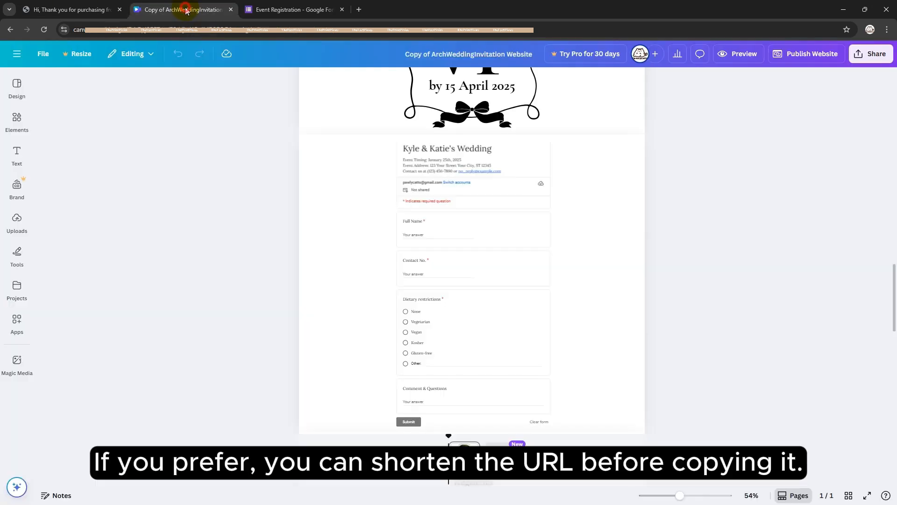
click(472, 245)
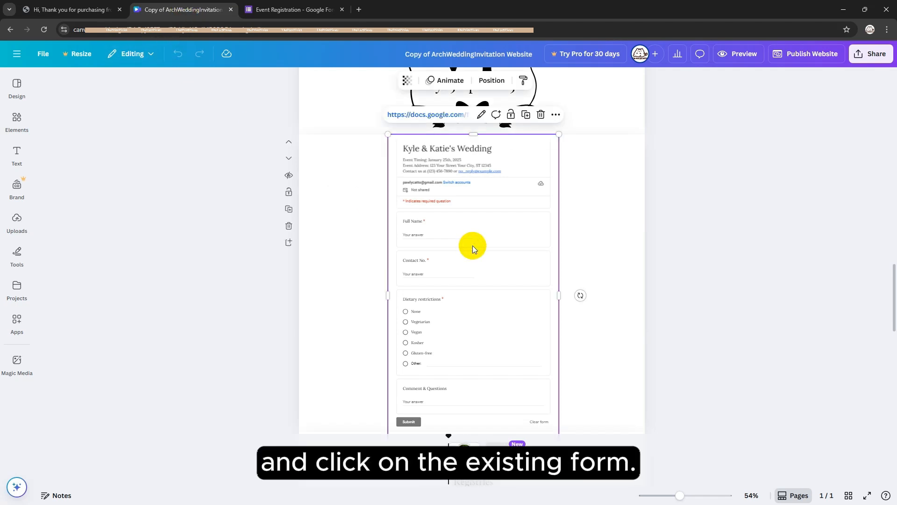
click(482, 115)
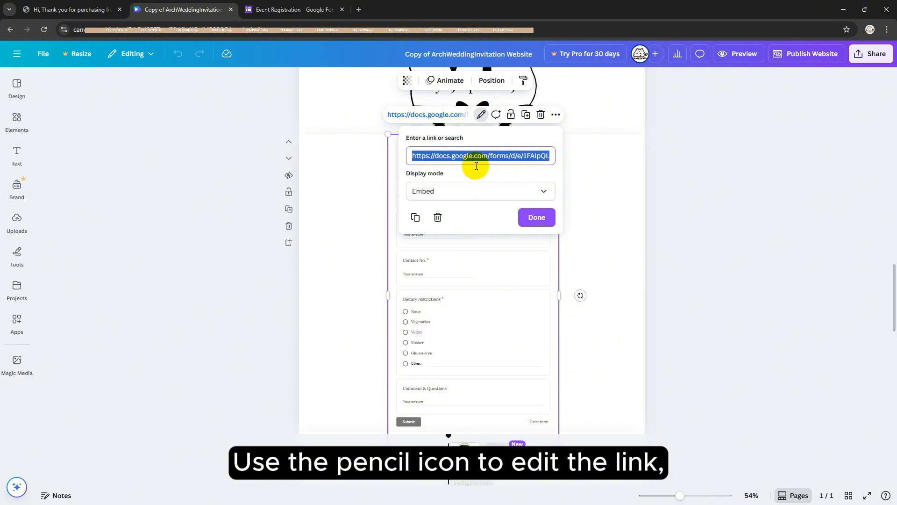
click(541, 217)
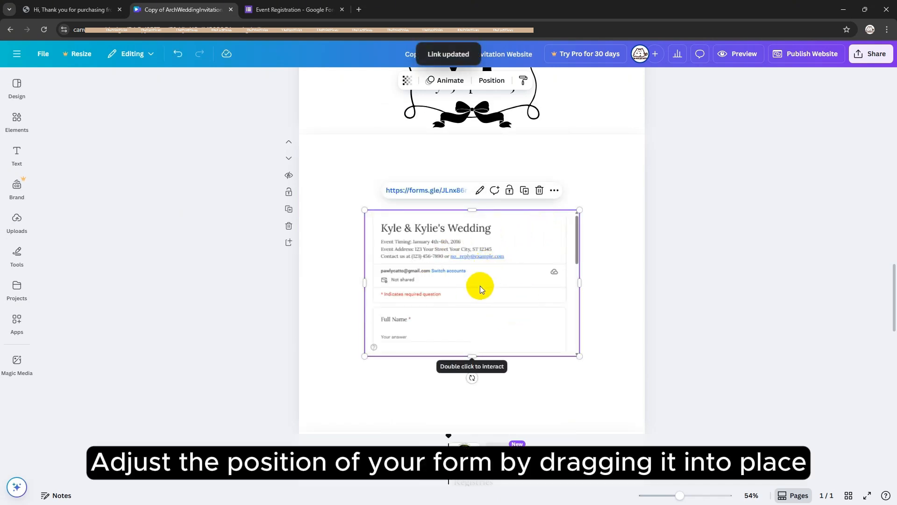
Reposition and enlarge the embedded form beneath the RSVP heading, and extend its page section downward to make room for it
drag(481, 286, 472, 377)
scroll(617, 223, down, 2)
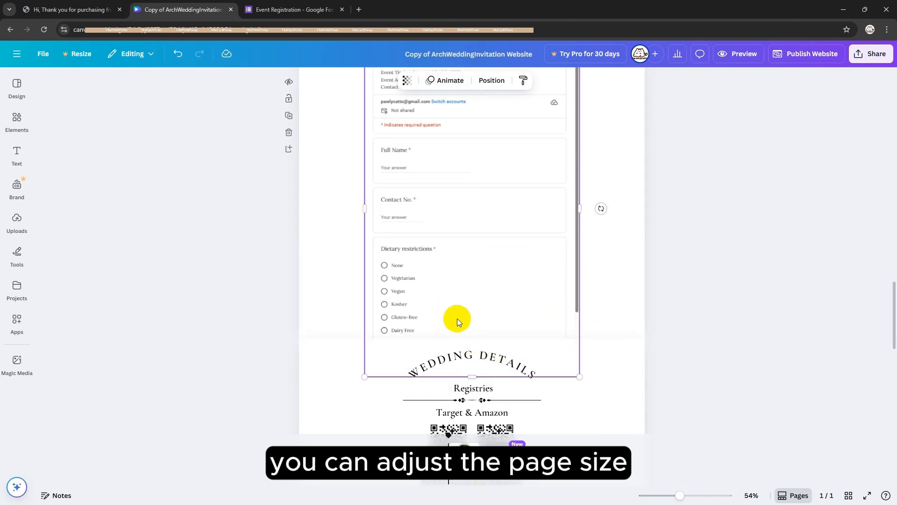
click(610, 287)
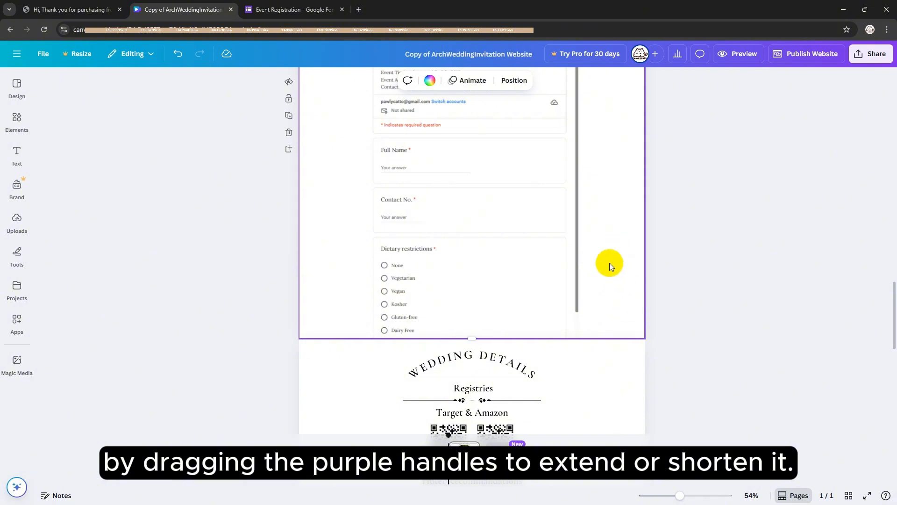
scroll(472, 299, down, 3)
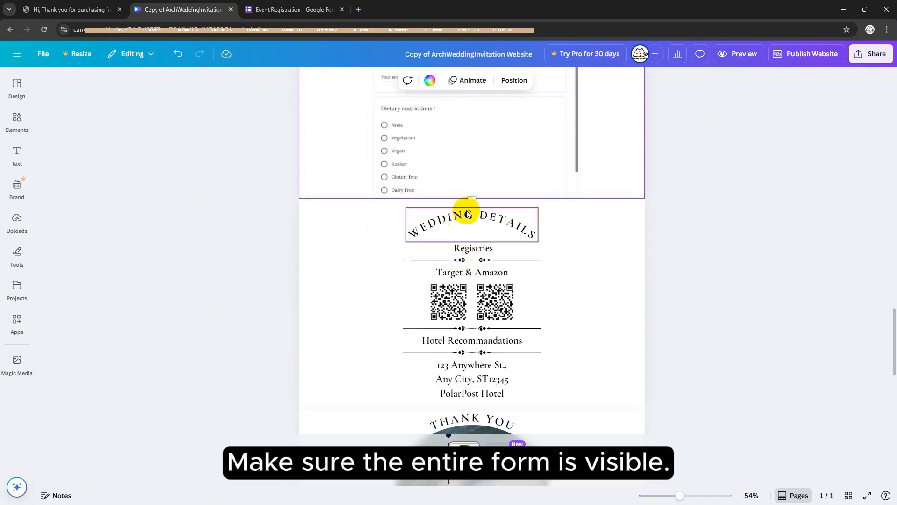
drag(471, 199, 472, 318)
Lengthen the embedded form down to the section's lower edge so all its questions and the Submit button fit
click(444, 200)
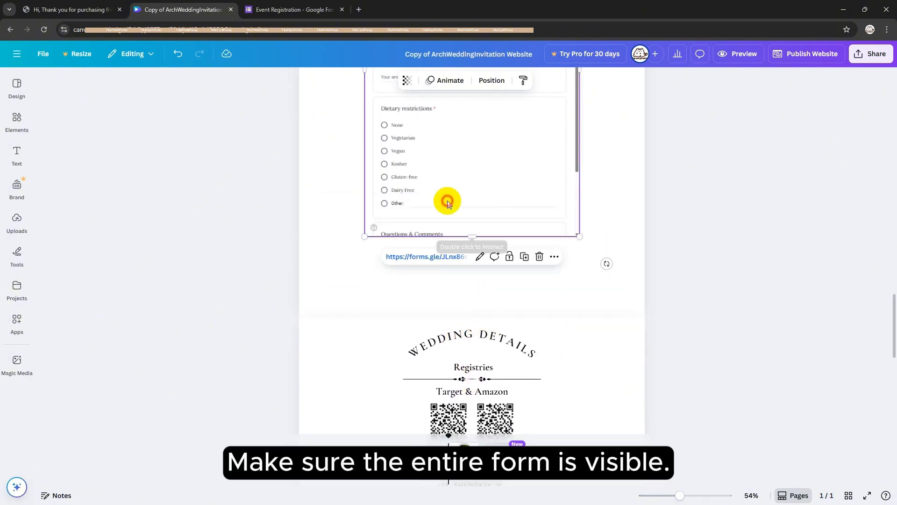
drag(471, 236, 472, 317)
click(610, 247)
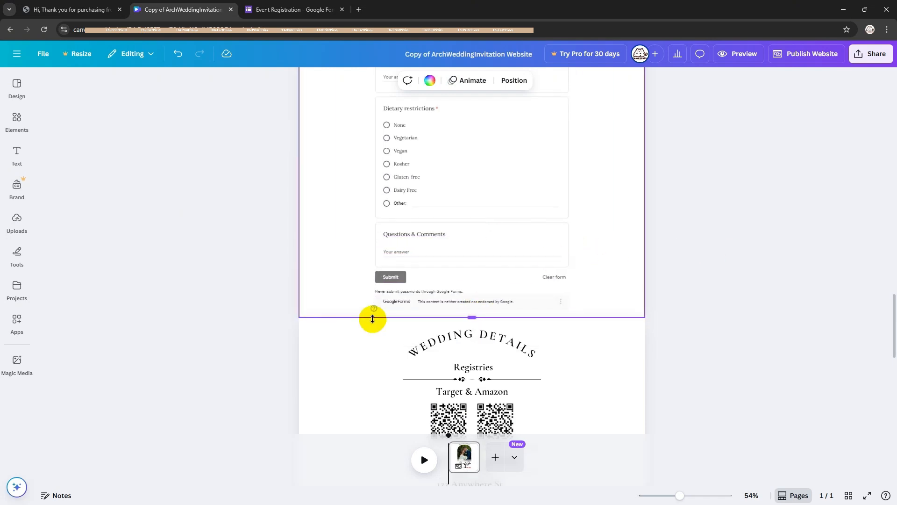
scroll(492, 297, up, 2)
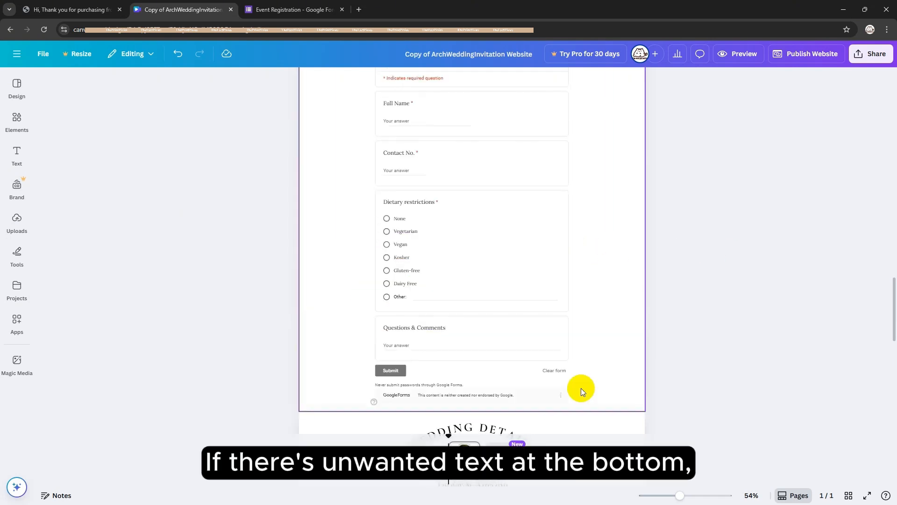
Add a square shape to the form section and fill it with the page background's white (#FFFFFF)
click(14, 127)
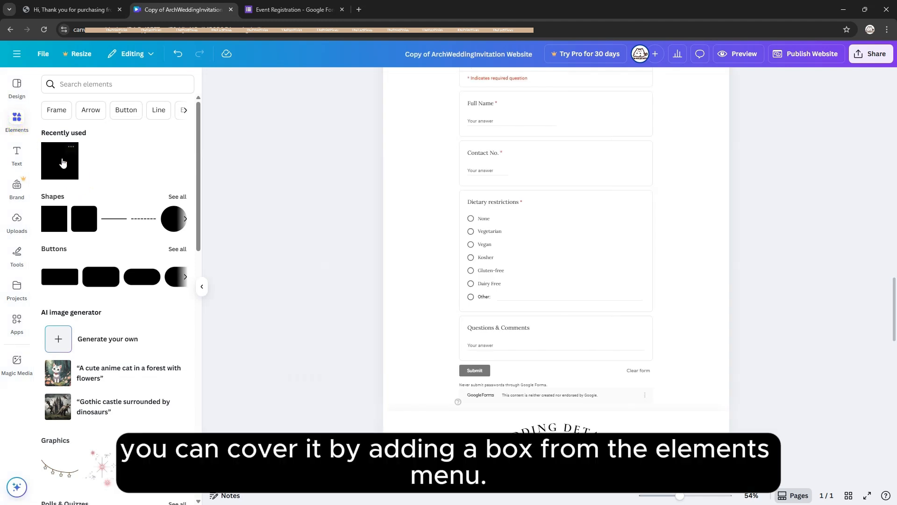
click(62, 163)
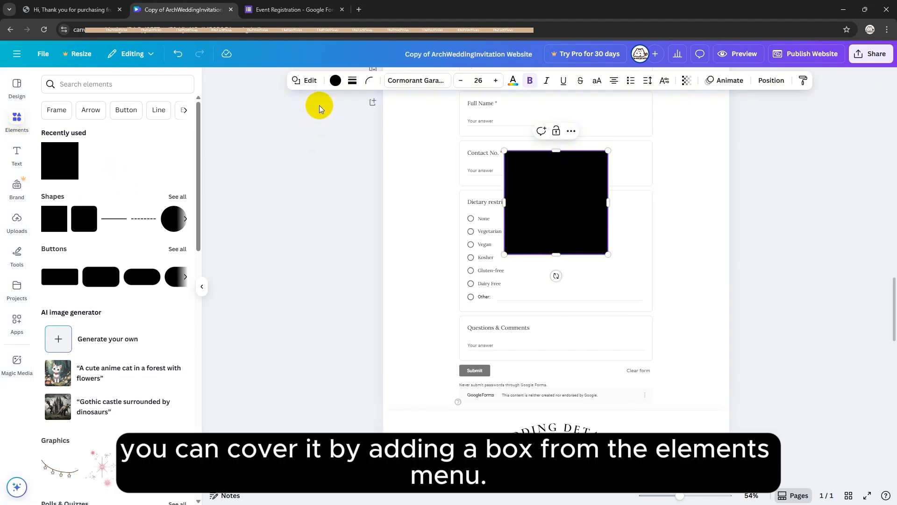
click(335, 81)
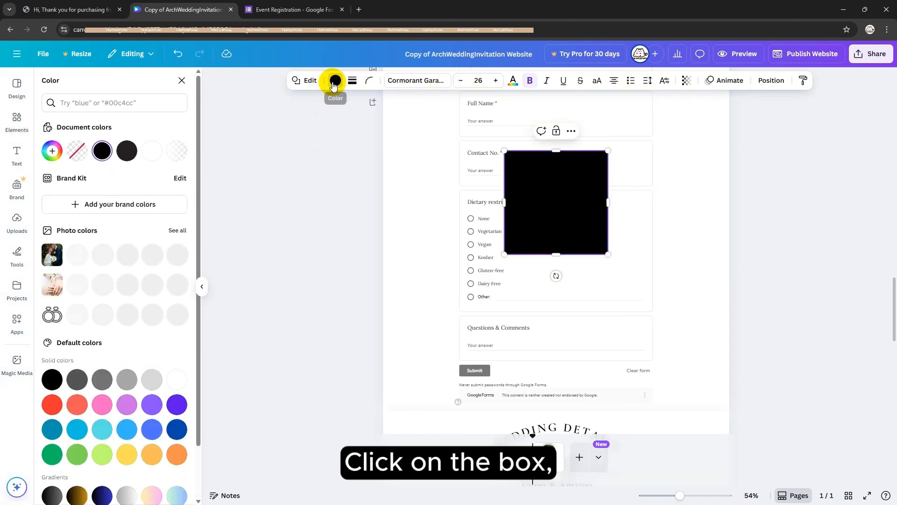
click(149, 158)
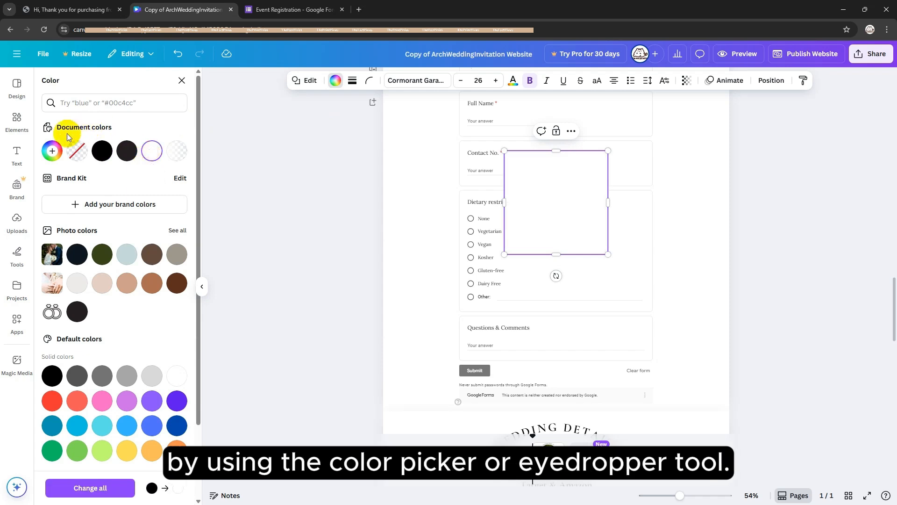
click(53, 151)
click(169, 273)
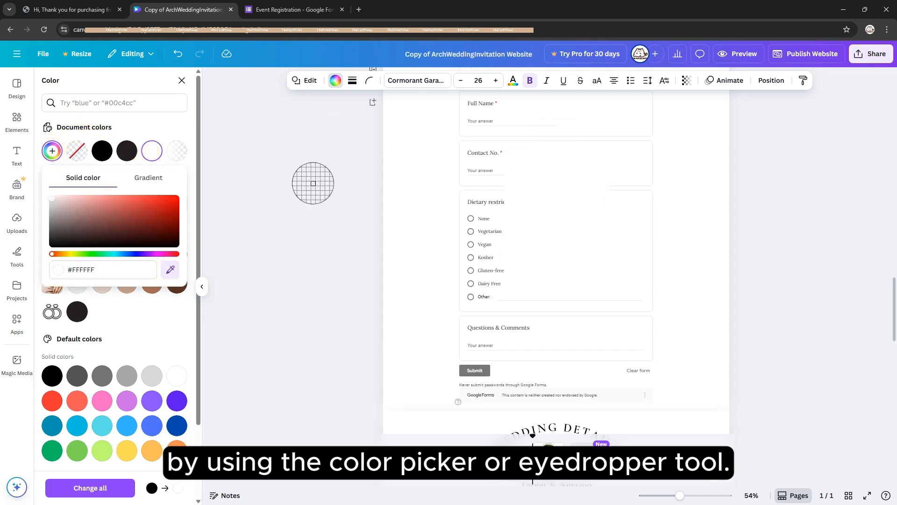
click(414, 186)
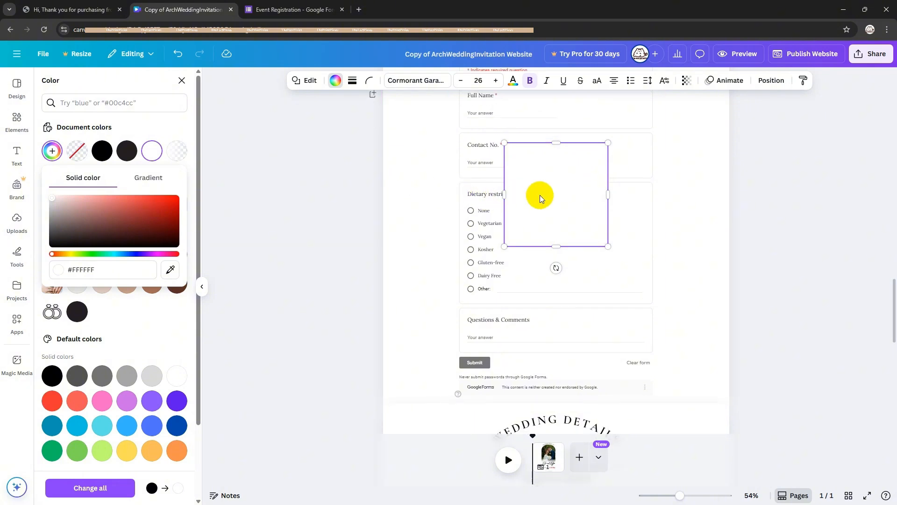
Place and widen the white box to cover the Google Forms footer text, and shorten the section to end just below the Submit button
scroll(541, 125, down, 2)
drag(541, 125, 478, 351)
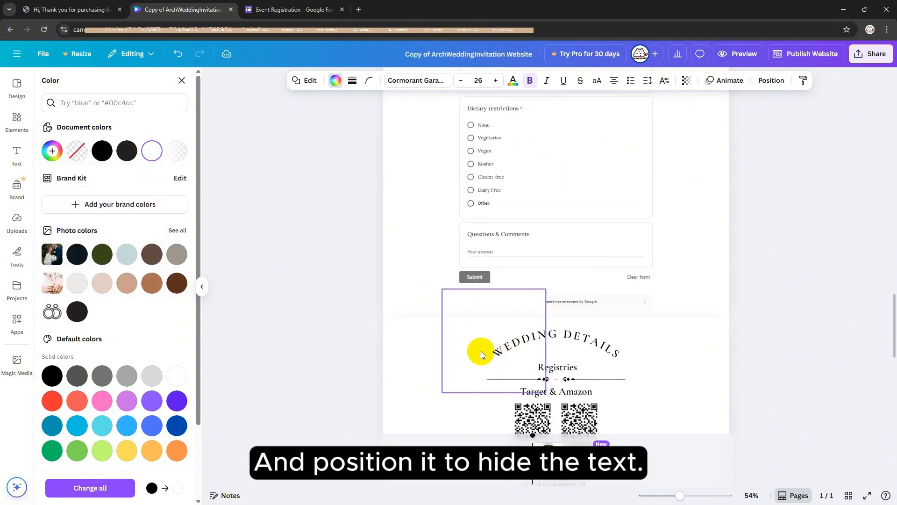
drag(546, 340, 665, 322)
click(687, 246)
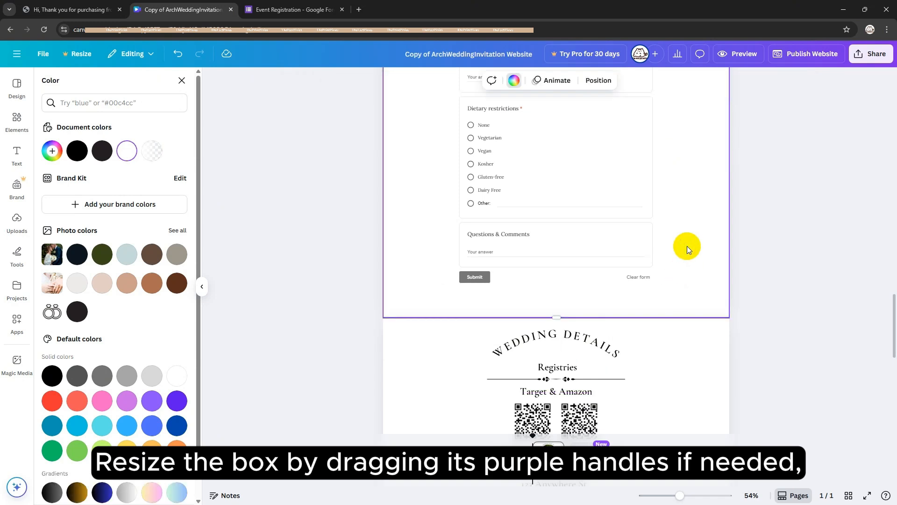
drag(556, 316, 561, 300)
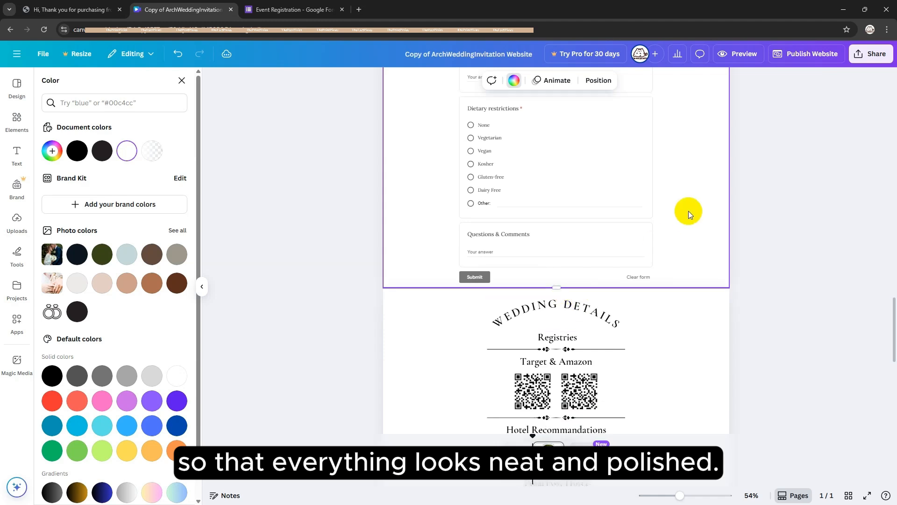
Delete the old white cover box that lies beneath the embedded form in the section's layer order
scroll(692, 206, up, 7)
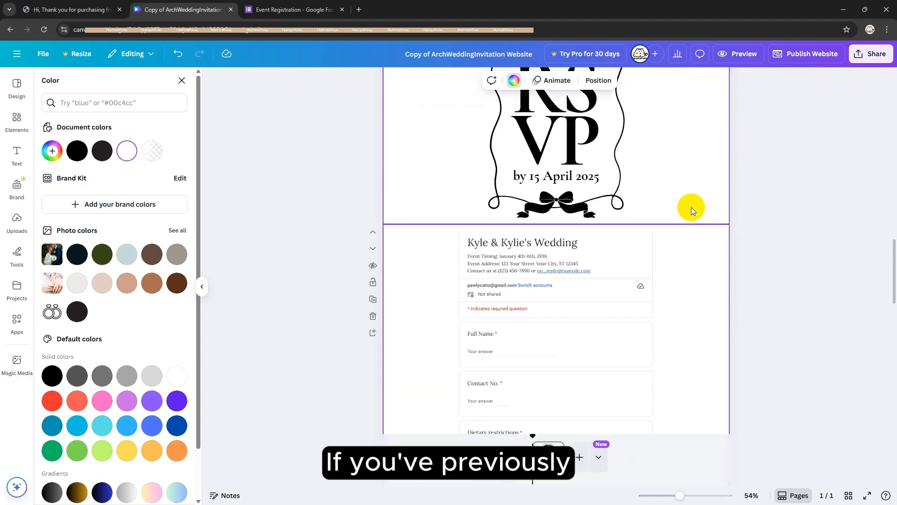
scroll(691, 207, down, 2)
click(691, 207)
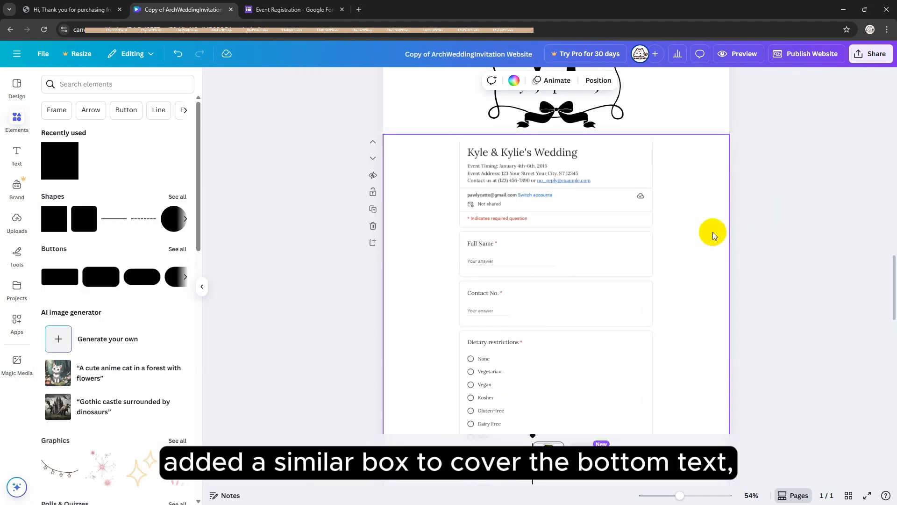
click(593, 84)
scroll(253, 175, down, 2)
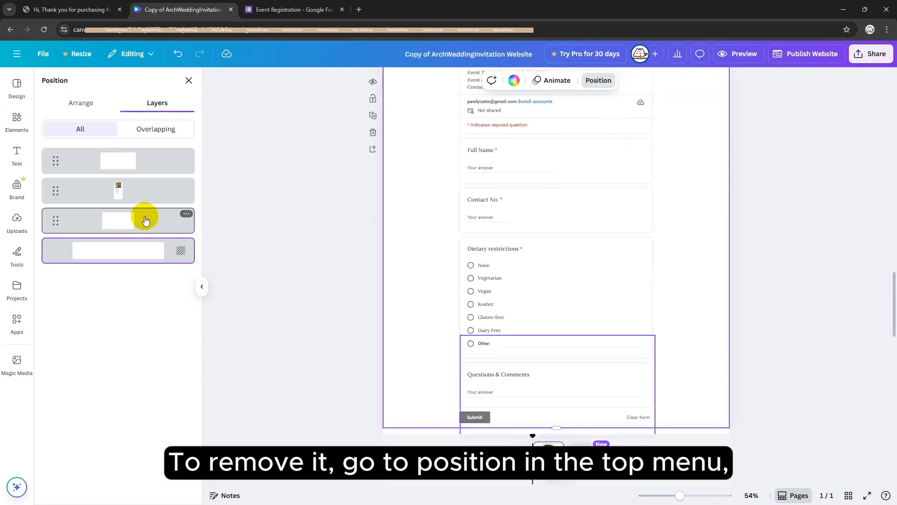
click(186, 214)
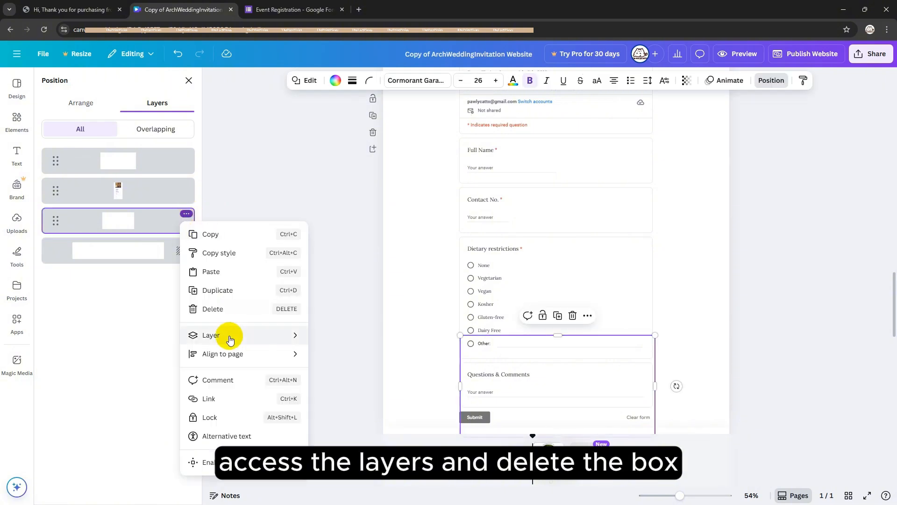
click(209, 314)
click(255, 300)
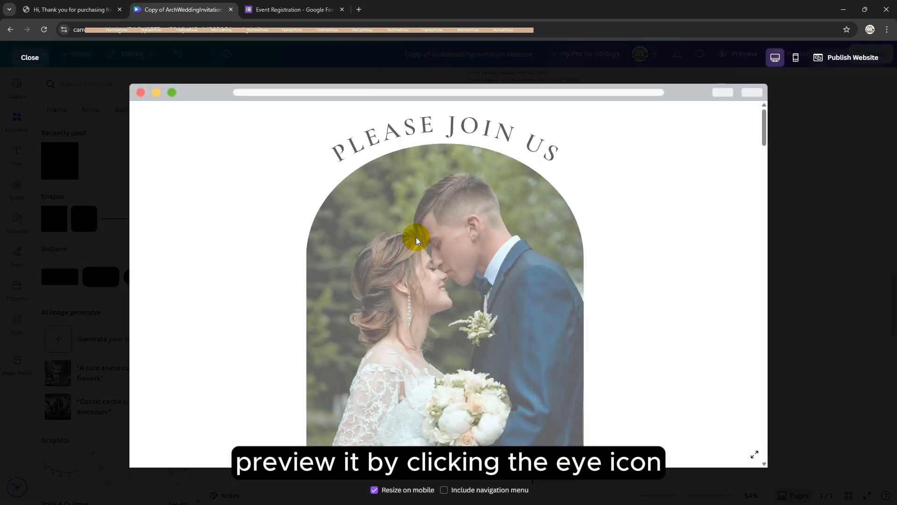
Preview the whole website in desktop and mobile views, checking whether the RSVP form is cropped, and return to the editor
scroll(416, 237, down, 10)
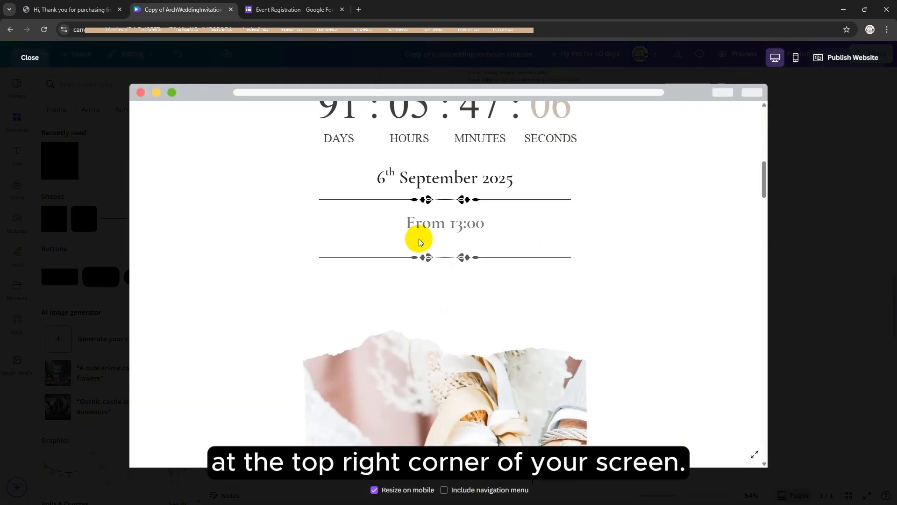
scroll(419, 241, down, 10)
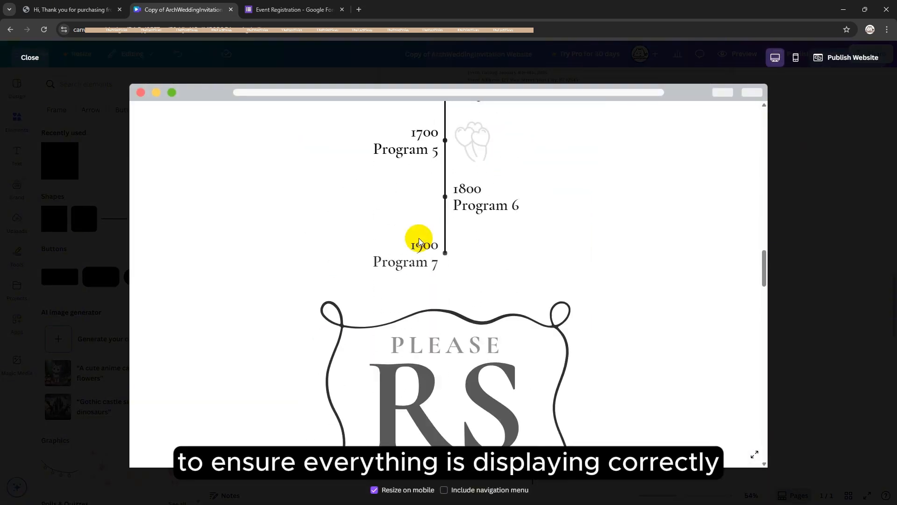
scroll(419, 241, down, 10)
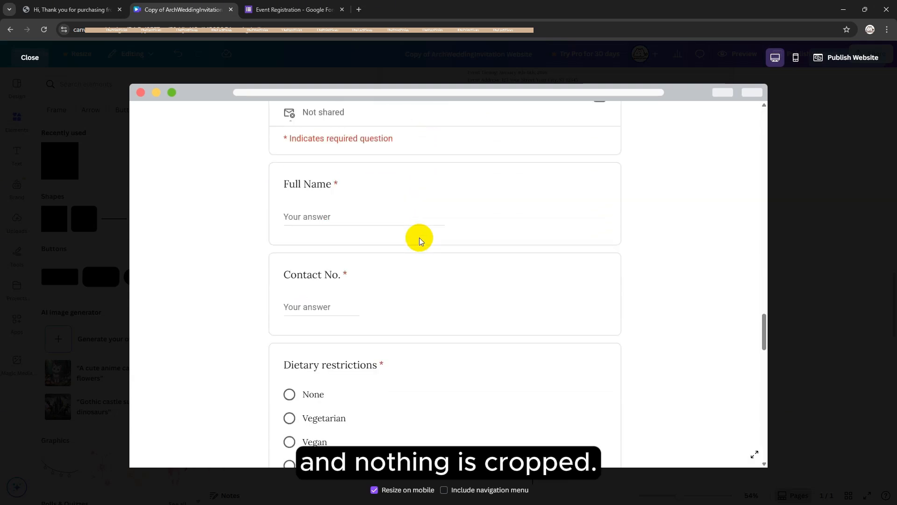
scroll(417, 238, down, 8)
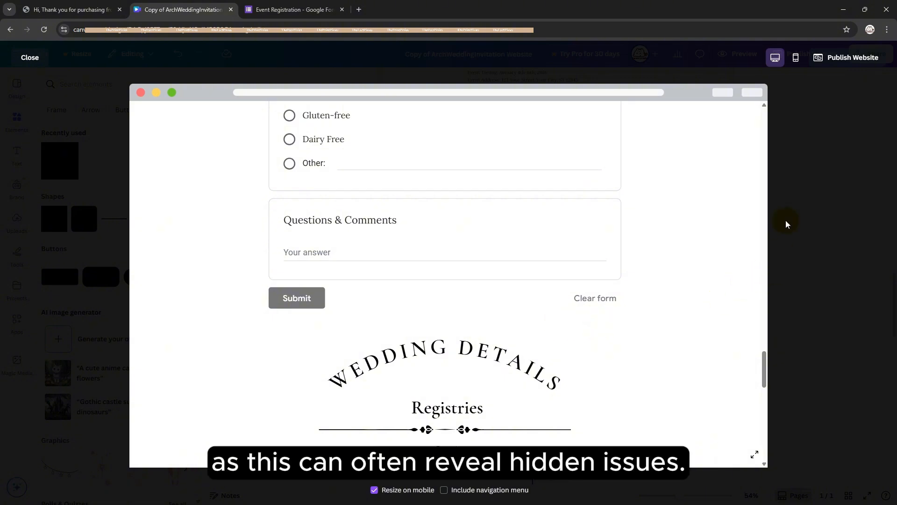
click(795, 58)
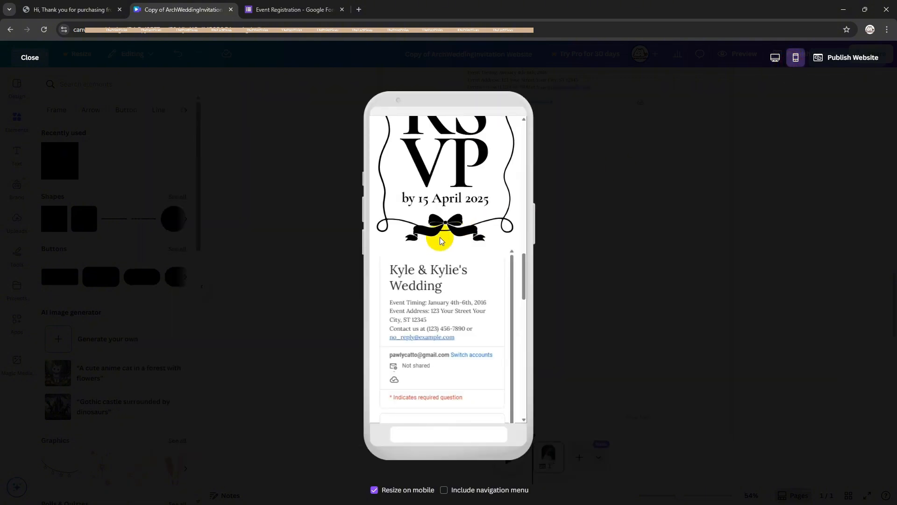
scroll(440, 242, down, 5)
scroll(441, 241, down, 7)
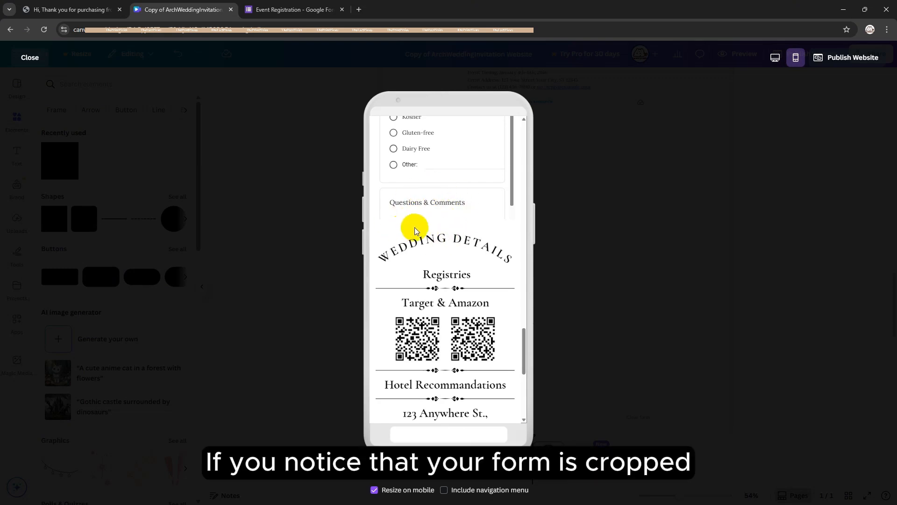
click(30, 58)
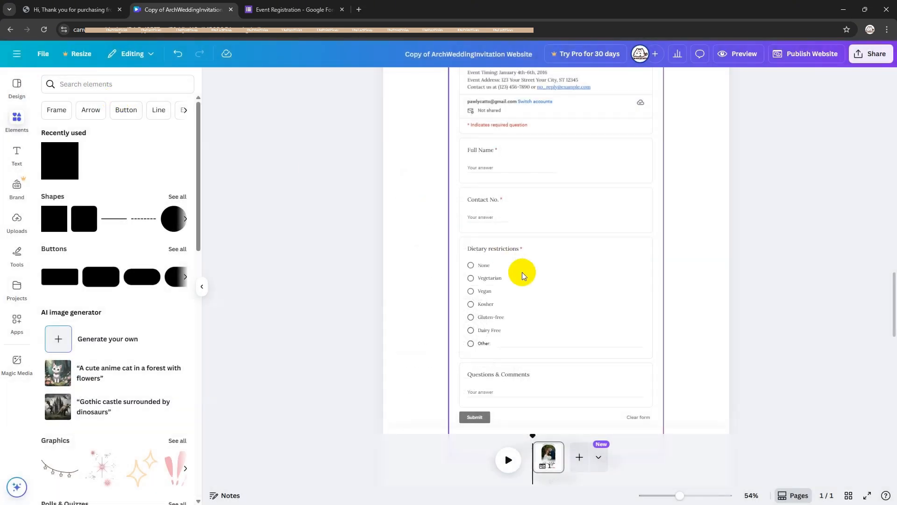
Scale the embedded RSVP form down slightly and centre it horizontally in its section
click(601, 297)
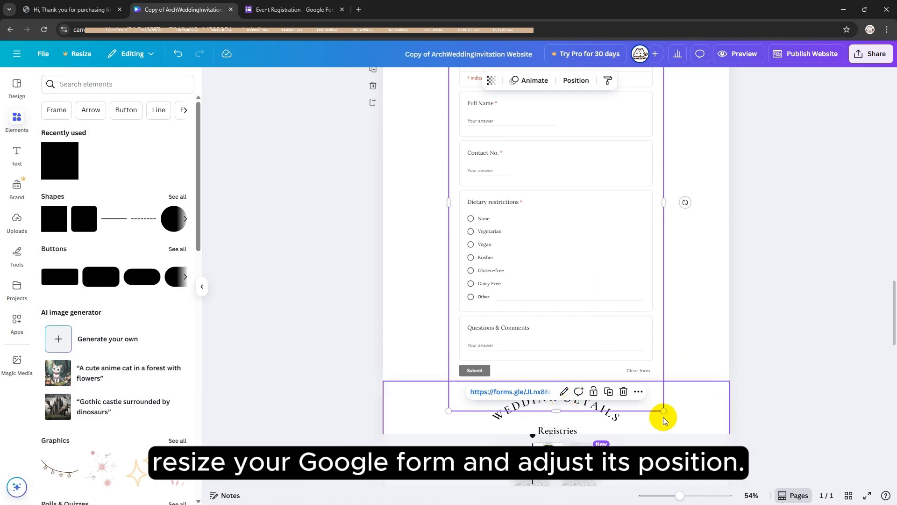
drag(664, 410, 648, 382)
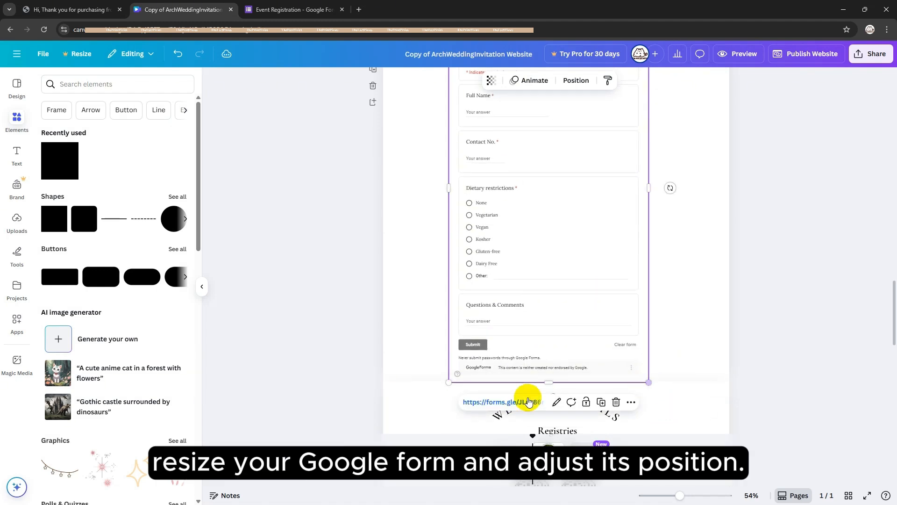
scroll(521, 324, up, 4)
drag(521, 323, 541, 325)
Move the white box over the Google Forms footer text, centre it horizontally, and fit the section to end just below the Submit button
scroll(610, 343, down, 5)
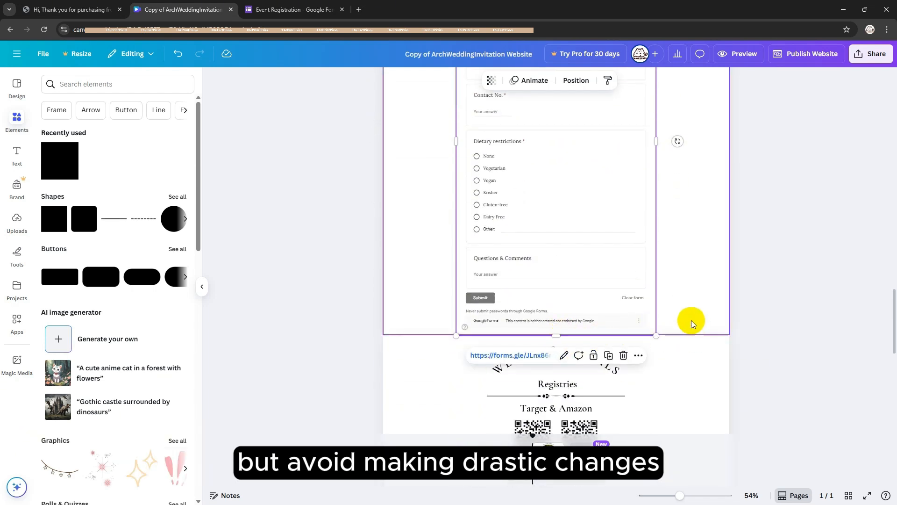
click(690, 318)
drag(560, 338, 557, 380)
drag(548, 350, 547, 321)
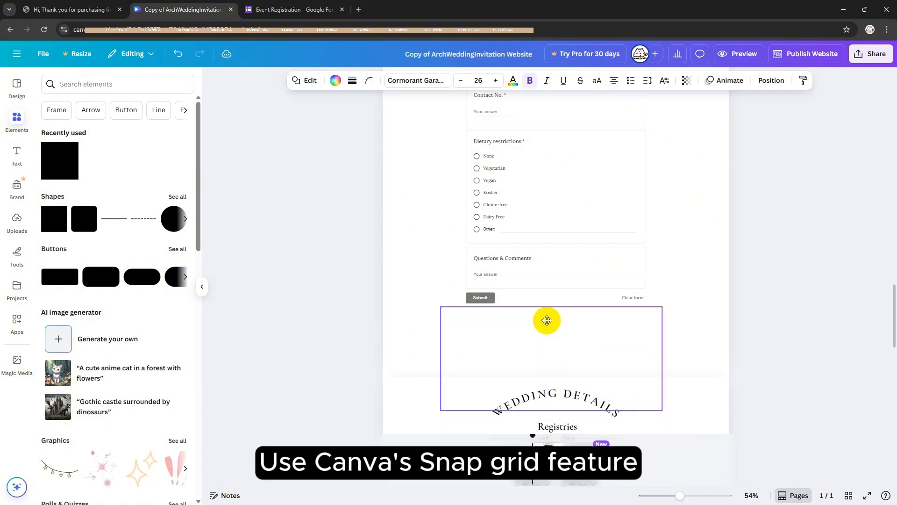
drag(591, 346, 594, 345)
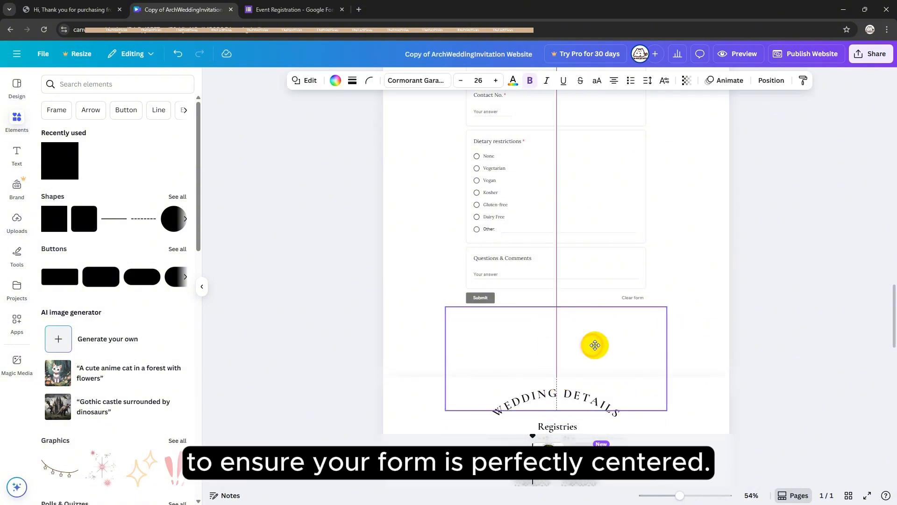
click(709, 325)
drag(553, 377, 554, 345)
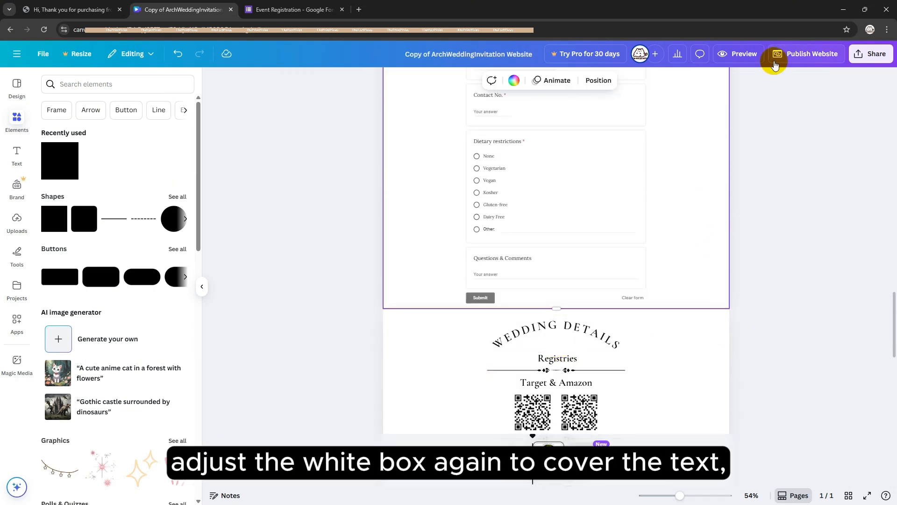
Preview the website in mobile view, check how the RSVP form fits, and return to the editor
click(737, 57)
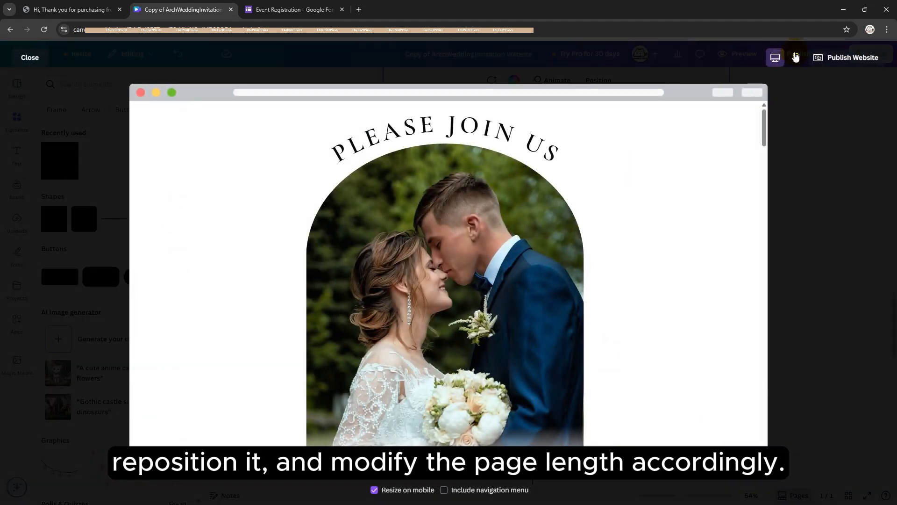
click(795, 57)
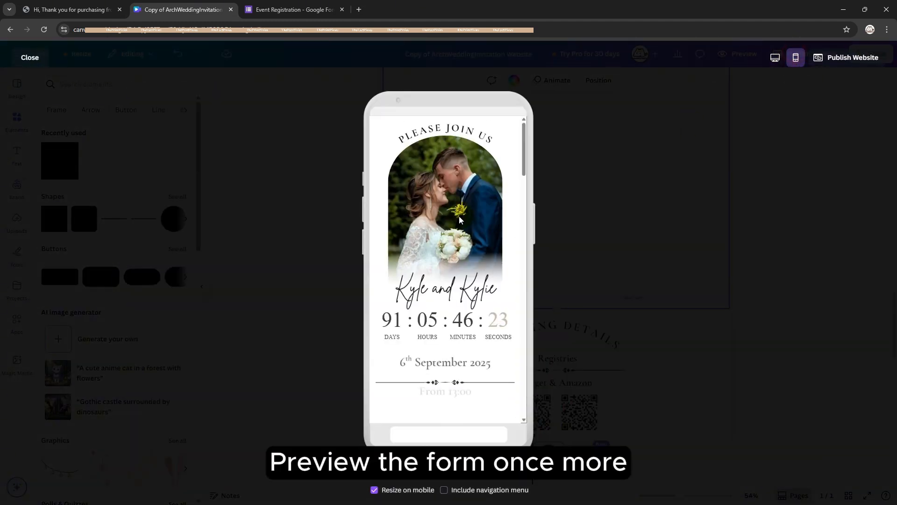
scroll(460, 219, down, 15)
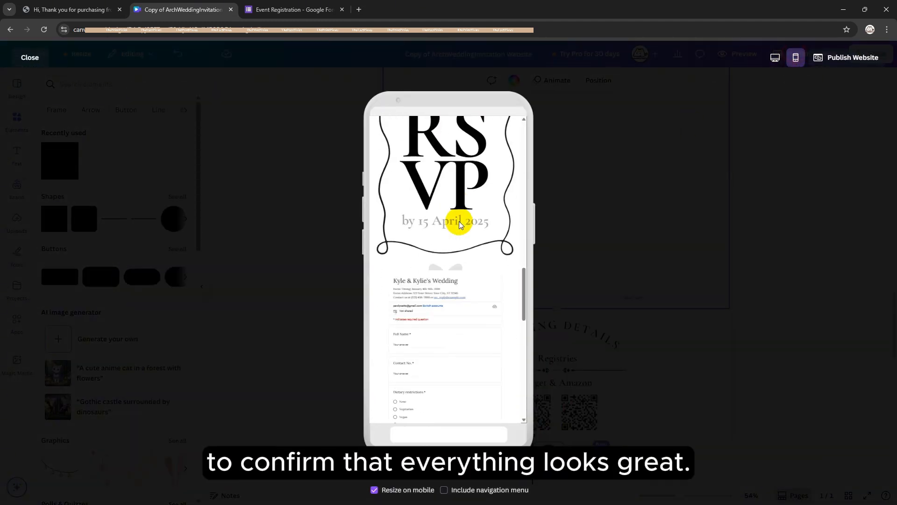
scroll(459, 223, down, 5)
scroll(416, 168, up, 2)
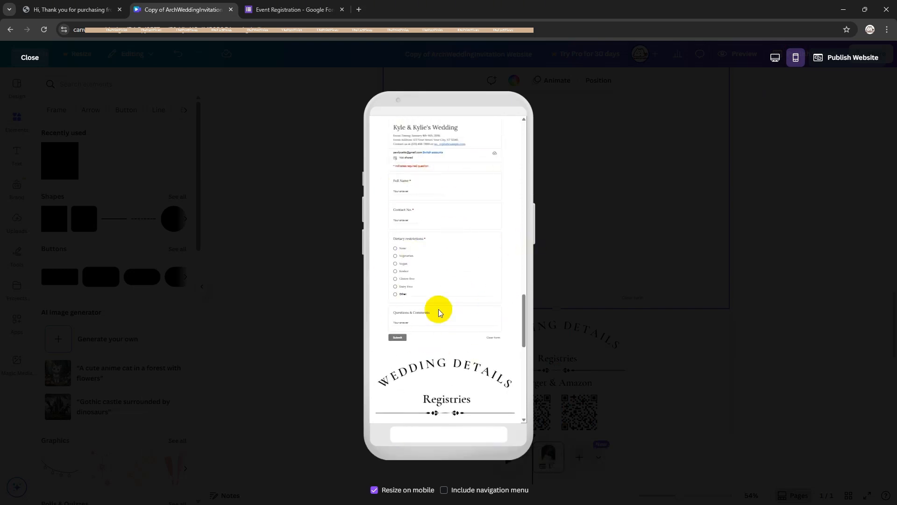
click(29, 57)
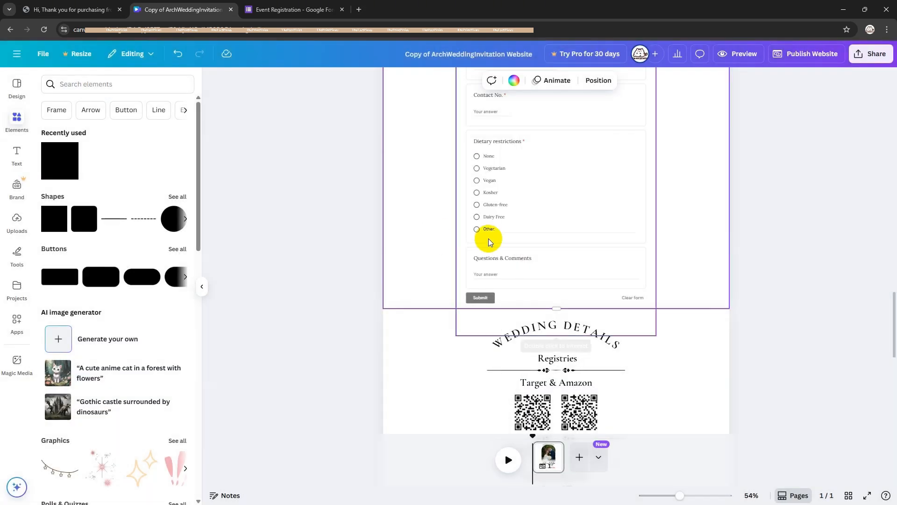
Publish the design as a website with Resize on mobile enabled and no navigation menu
scroll(489, 239, up, 5)
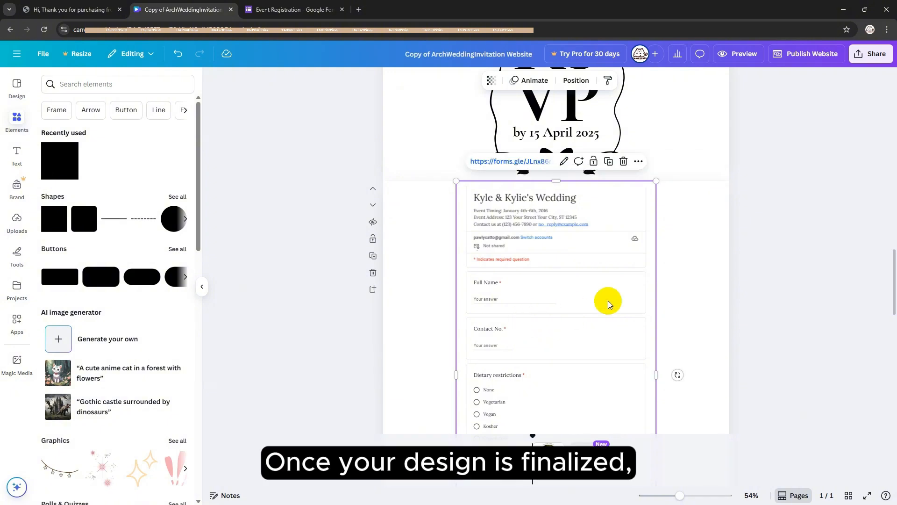
click(738, 279)
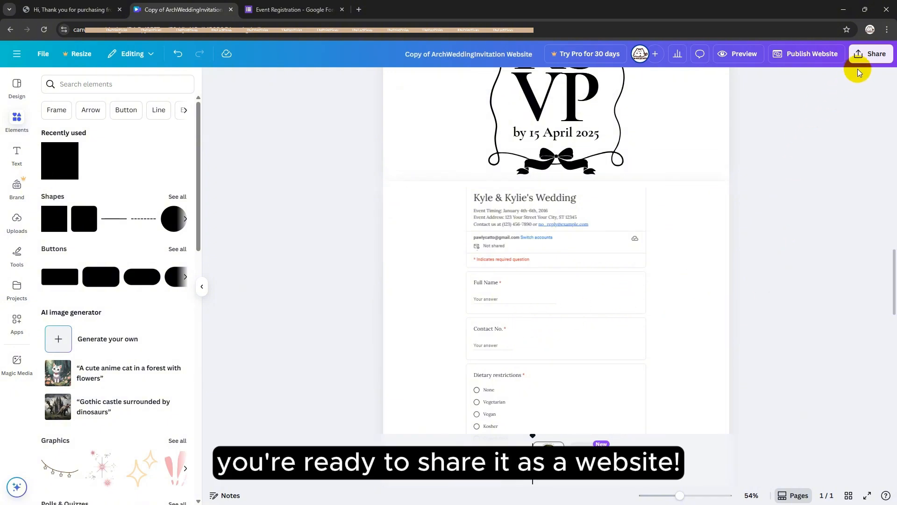
click(862, 56)
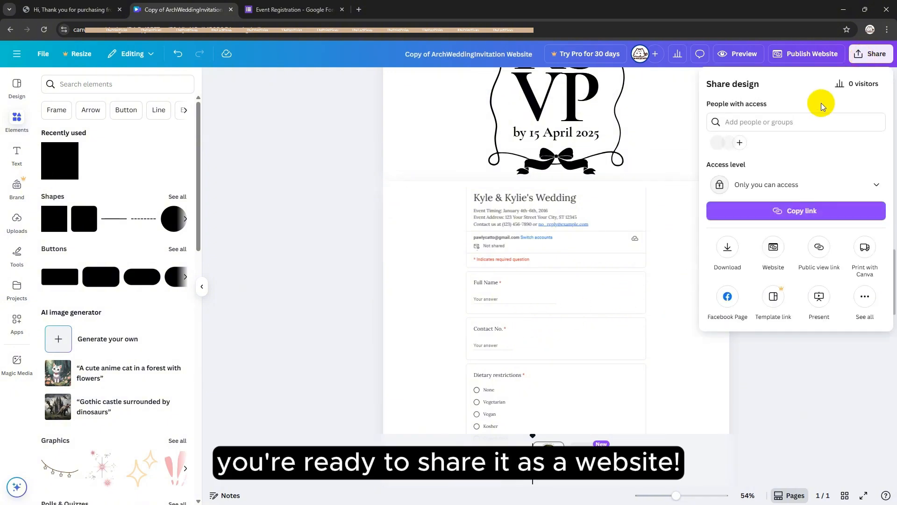
click(773, 250)
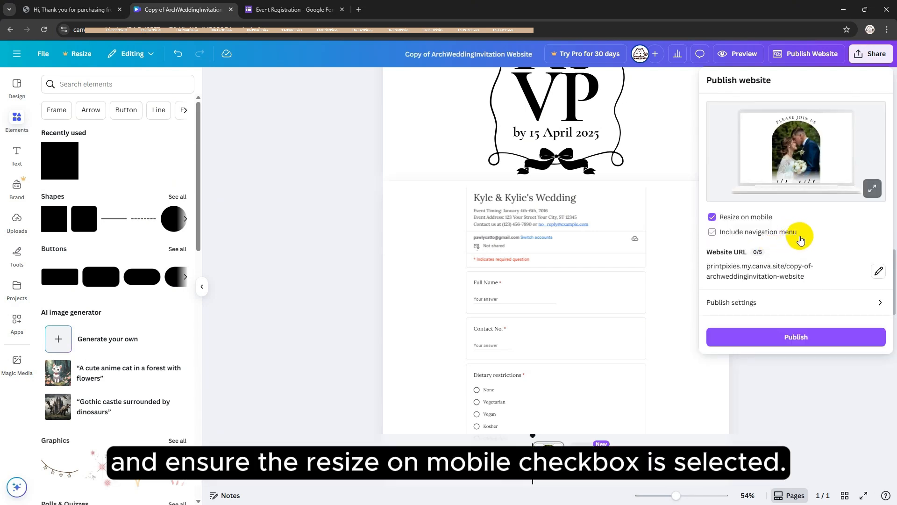
click(831, 336)
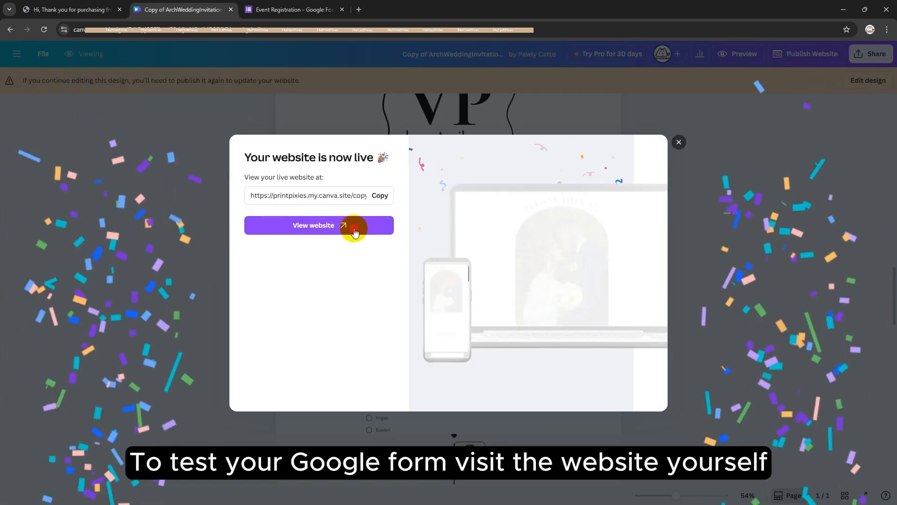
On the live website, fill in the RSVP form with a full name, contact number and dietary restriction None, and submit it
click(353, 227)
scroll(588, 170, down, 20)
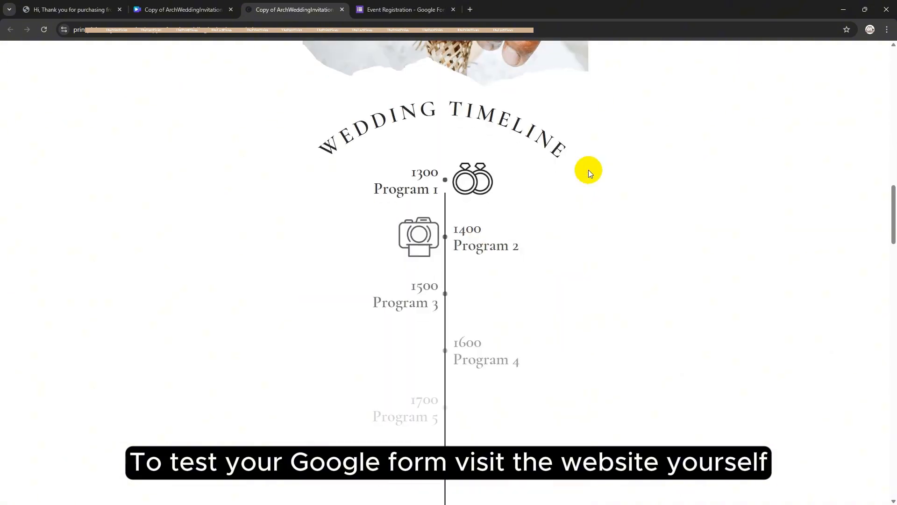
scroll(588, 169, down, 2)
click(345, 167)
text(ThePrintPixies)
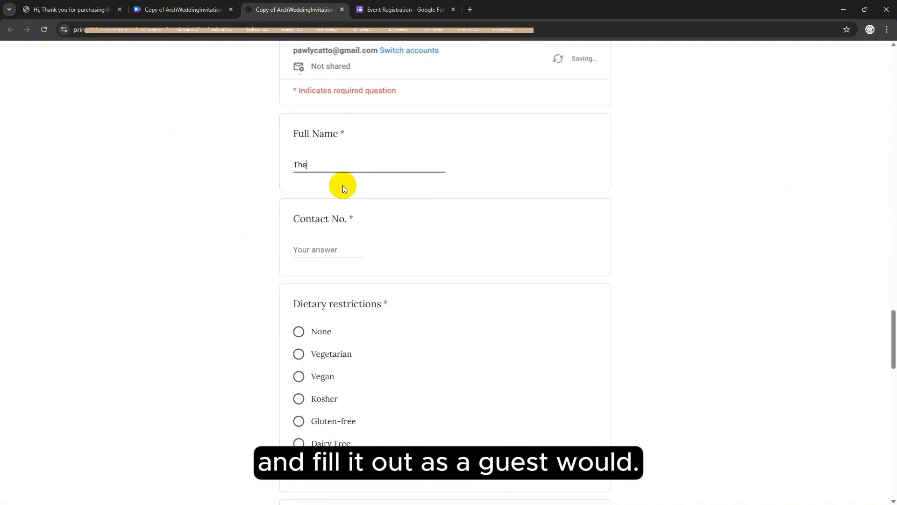
click(324, 252)
text(00000000)
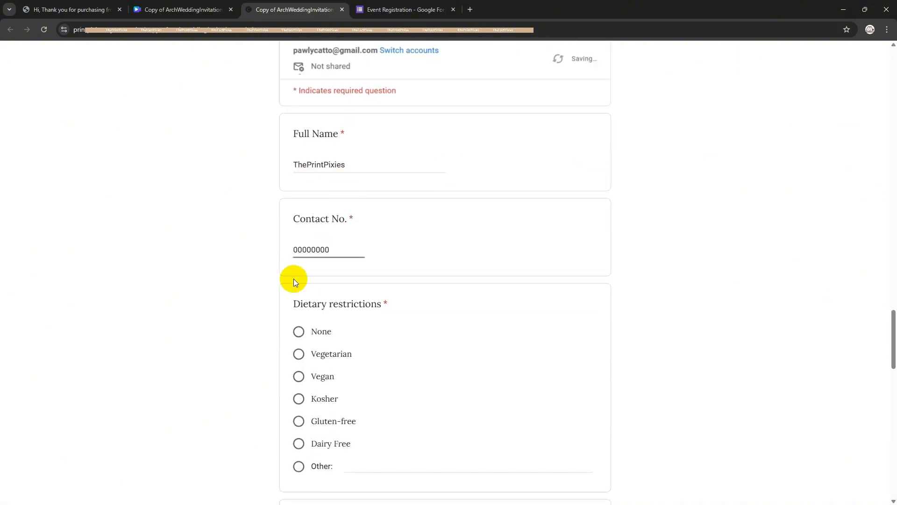
click(299, 331)
scroll(403, 335, down, 5)
click(288, 360)
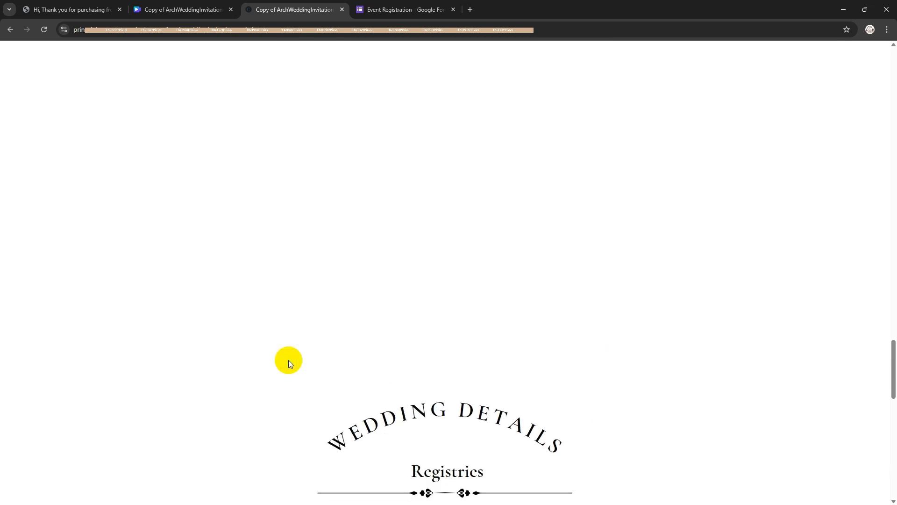
Reopen the submitted RSVP response for editing, change the dietary restriction to Vegan, and submit it again
scroll(398, 231, up, 6)
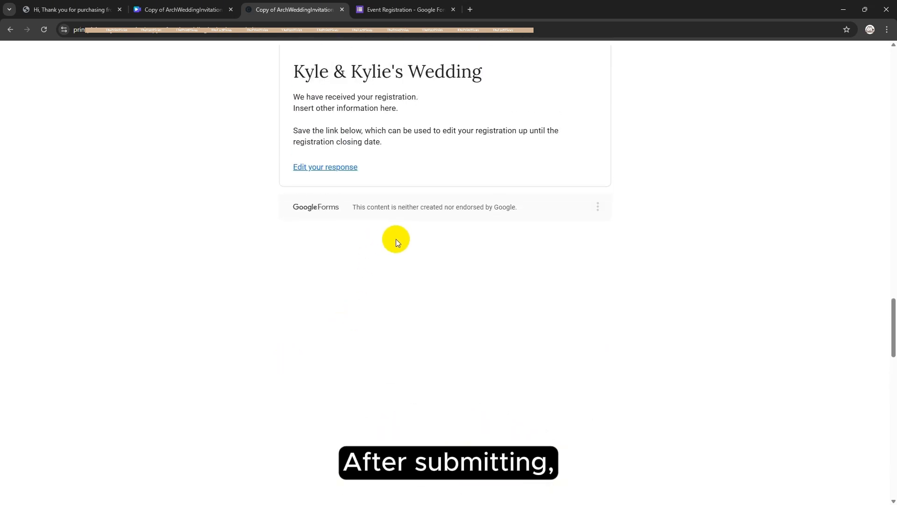
click(331, 169)
scroll(360, 192, down, 2)
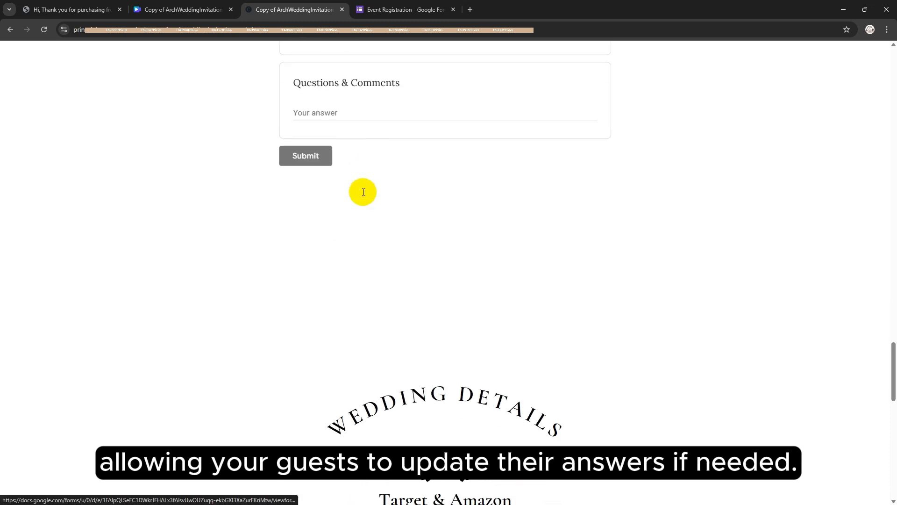
scroll(361, 192, up, 7)
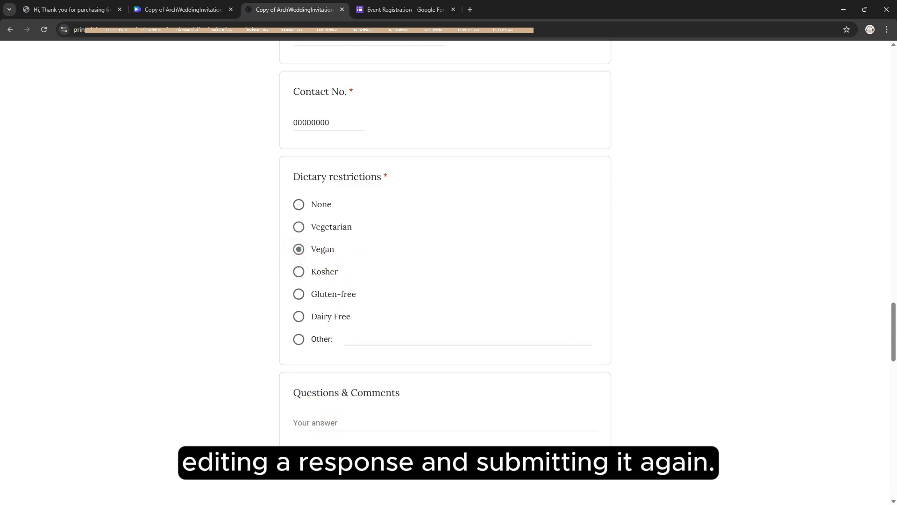
click(302, 467)
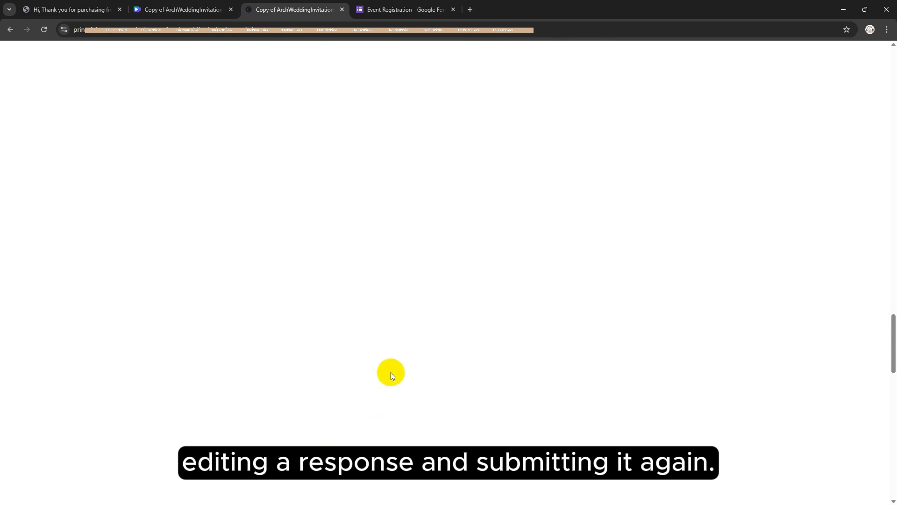
scroll(391, 372, down, 15)
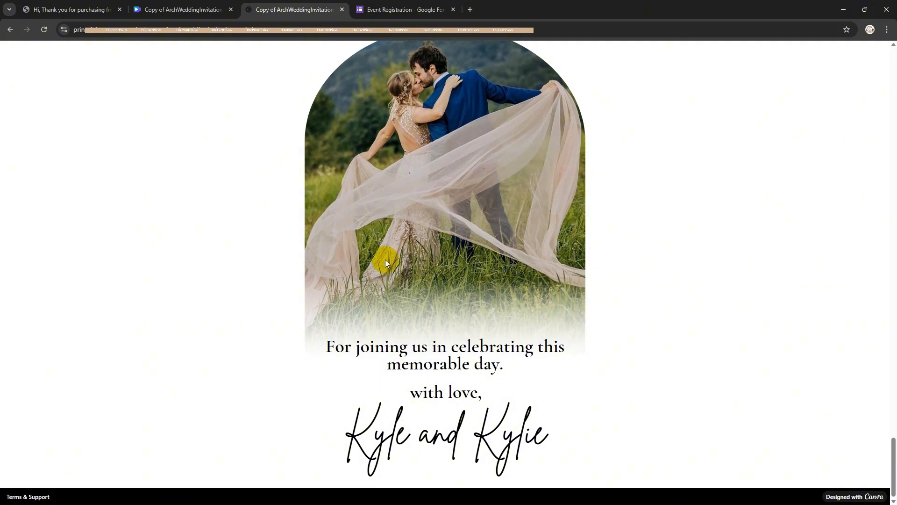
Switch to the Google Forms editor, dismiss the published options, and review the summary of the Event Registration responses
mouse_move(395, 7)
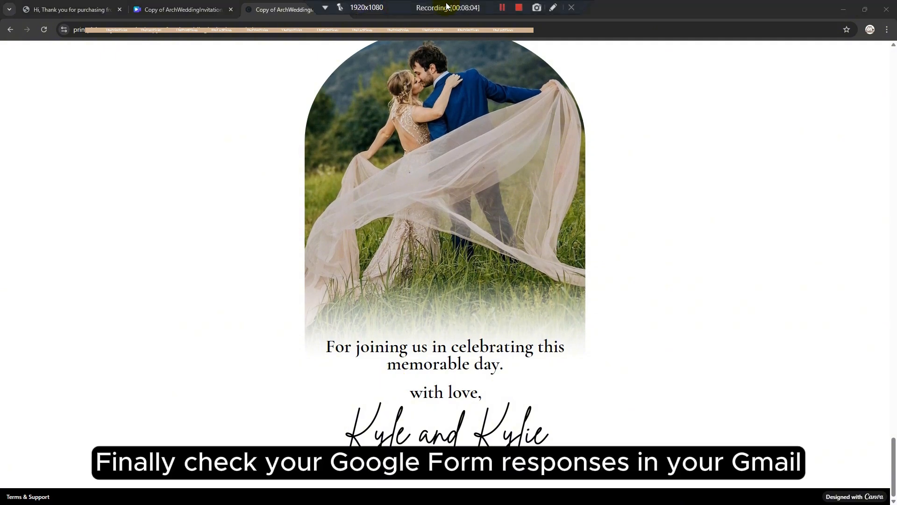
click(406, 9)
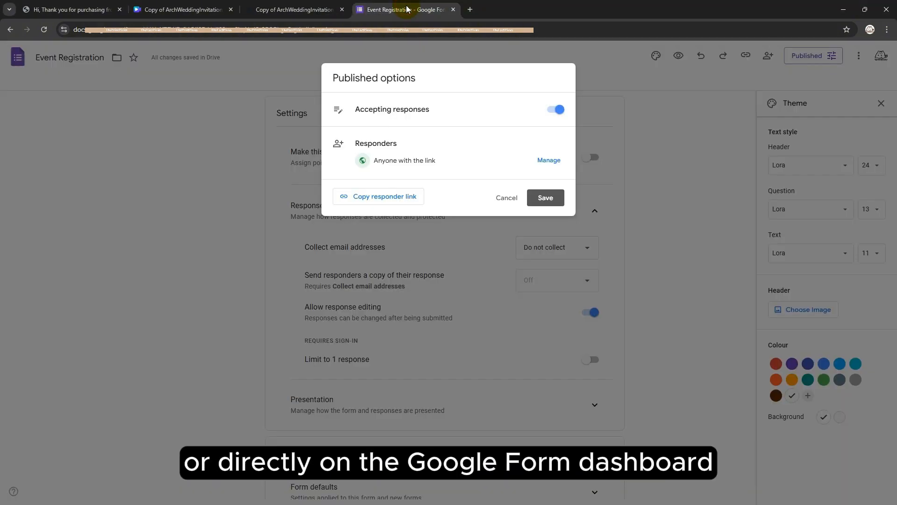
click(521, 199)
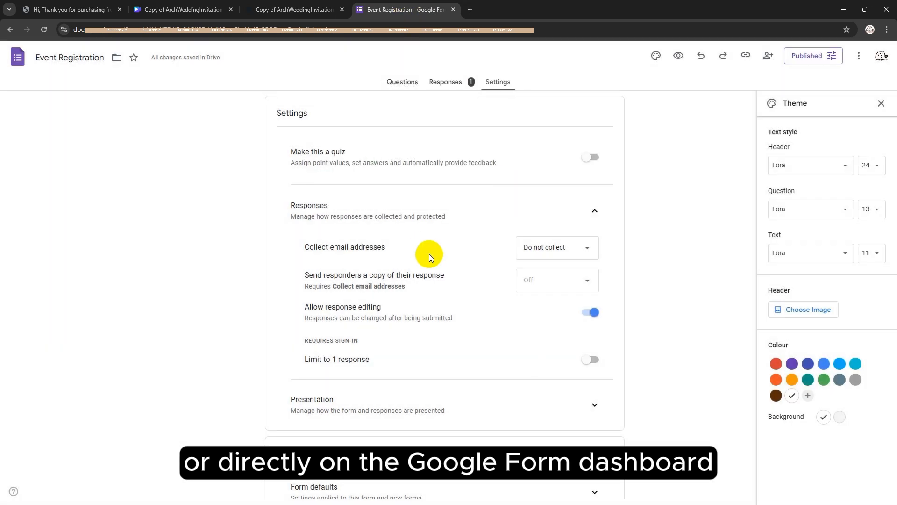
click(452, 84)
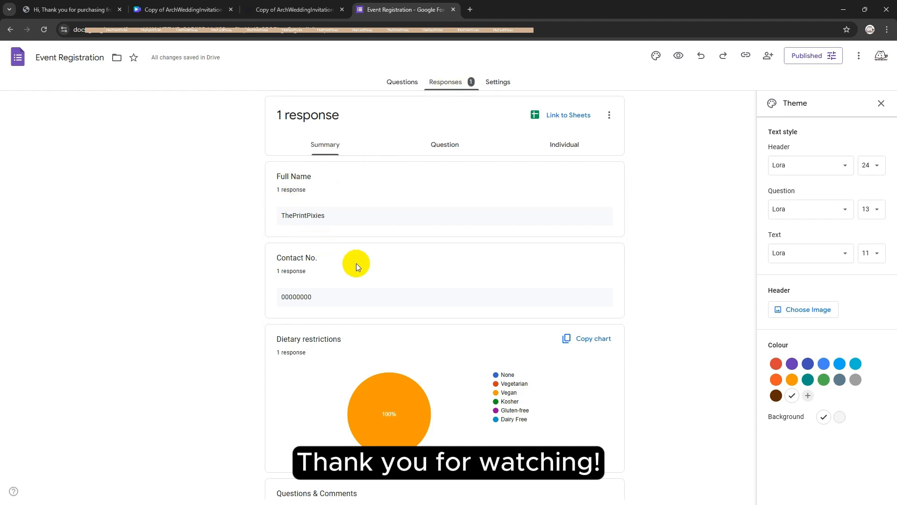
scroll(406, 354, down, 2)
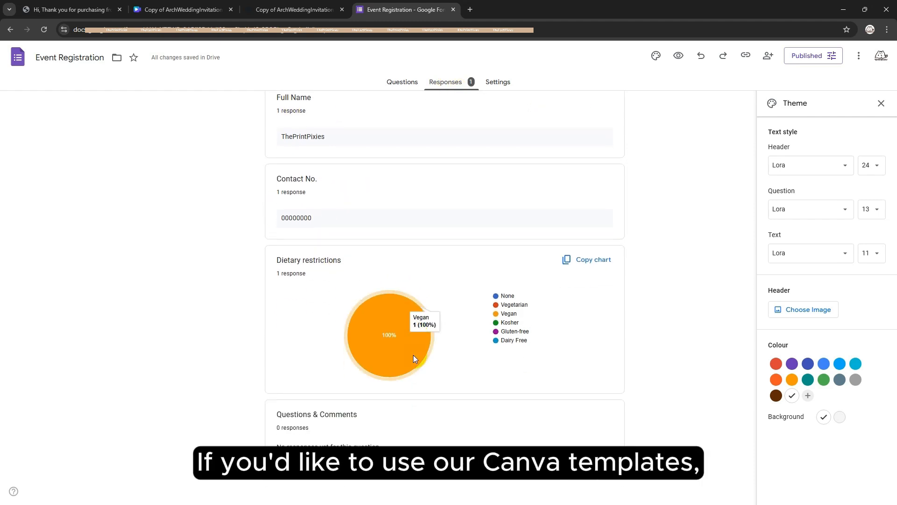